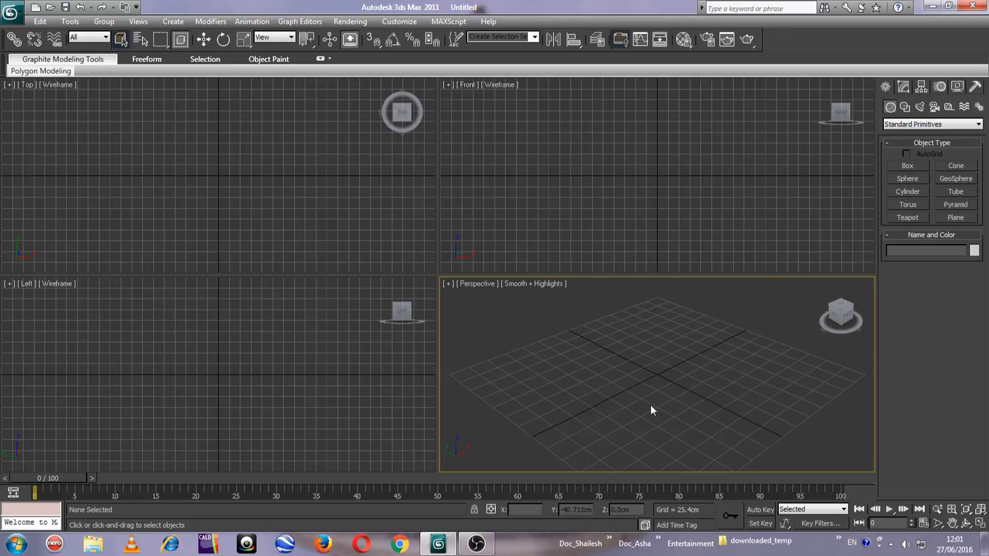
# Step: Create a plane covering the grid in the Perspective viewport
pyautogui.click(947, 221)
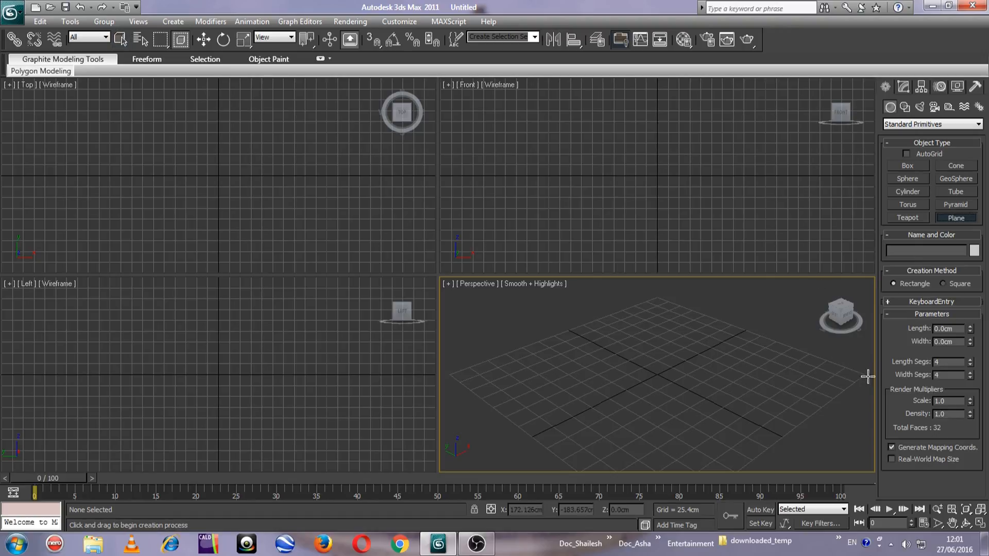
pyautogui.moveTo(861, 375); pyautogui.dragTo(442, 376)
# Step: Create a teapot with a radius of about 39 cm on the plane and set its segments to 20
pyautogui.click(907, 218)
pyautogui.moveTo(606, 372); pyautogui.dragTo(633, 387)
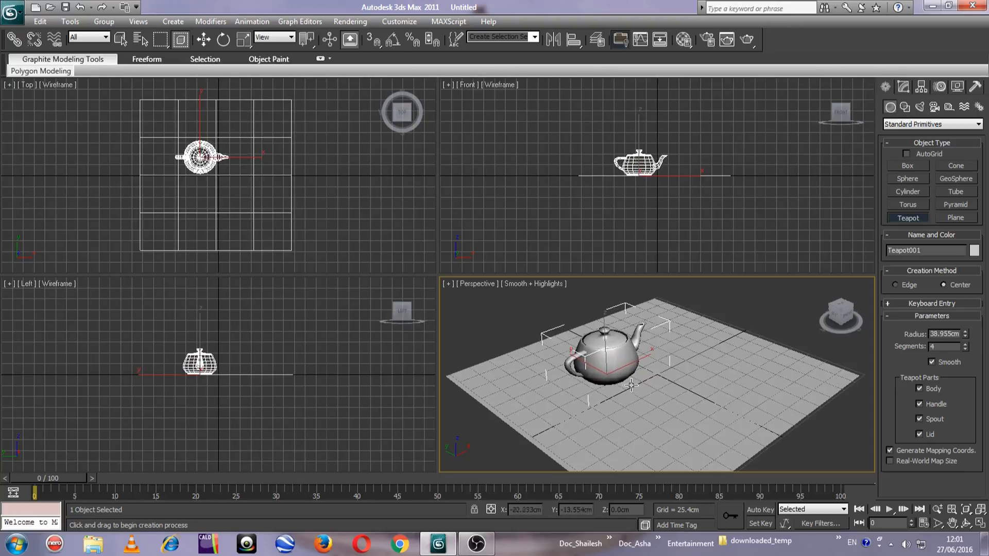
pyautogui.click(964, 348)
pyautogui.moveTo(963, 349); pyautogui.dragTo(971, 250)
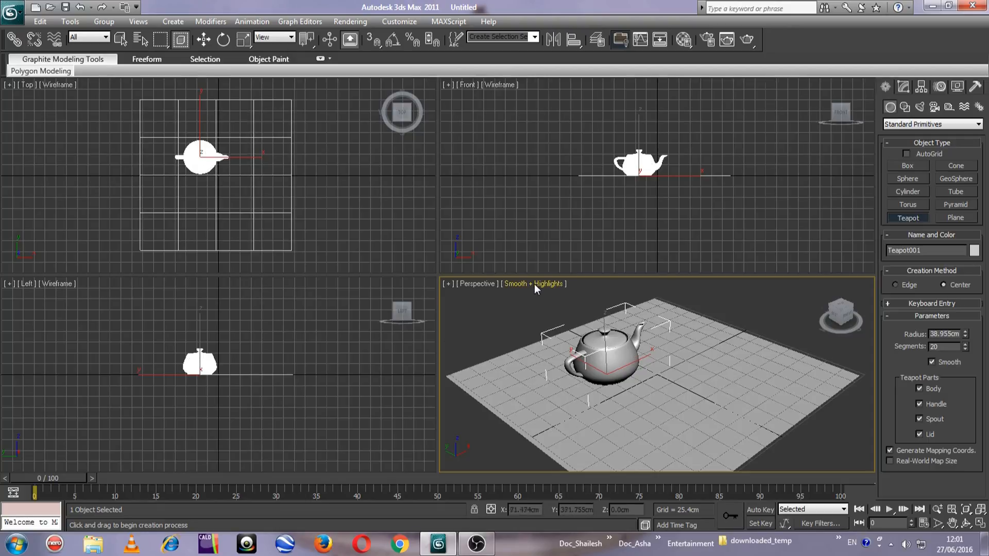
# Step: Enable hardware shading in the Perspective viewport
pyautogui.click(548, 286)
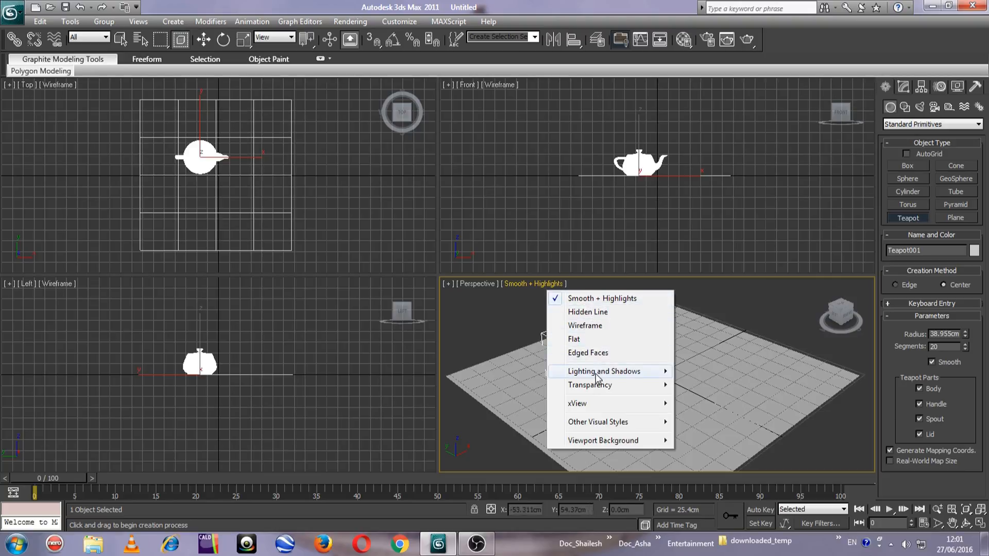
pyautogui.moveTo(611, 380)
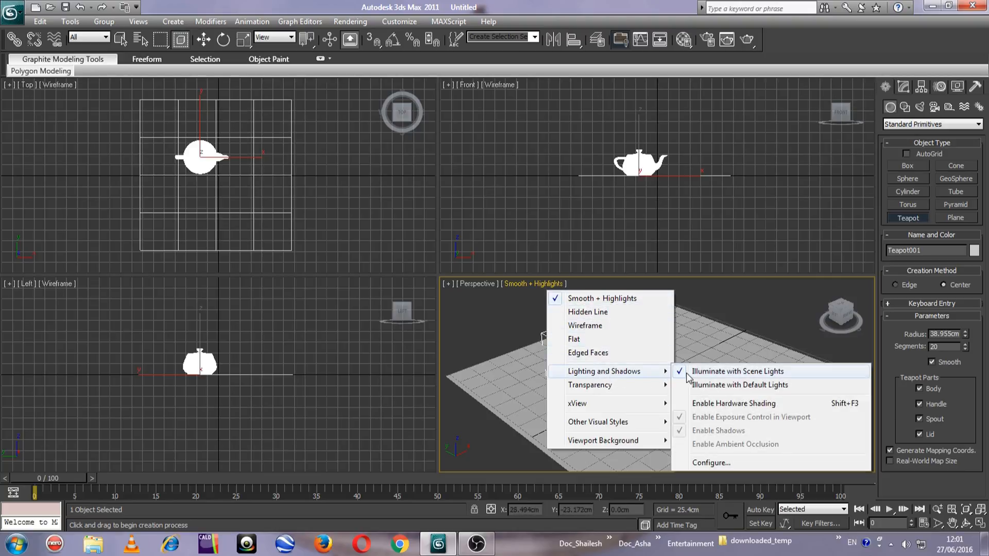
pyautogui.click(761, 406)
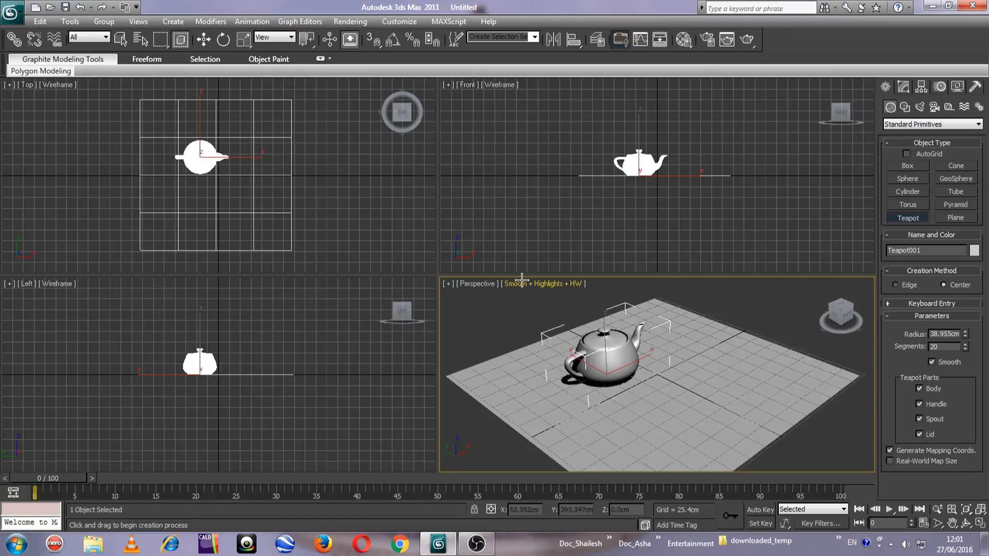
# Step: Check the Perspective viewport's lighting and shadow options and look closer at the teapot's shadow
pyautogui.click(573, 287)
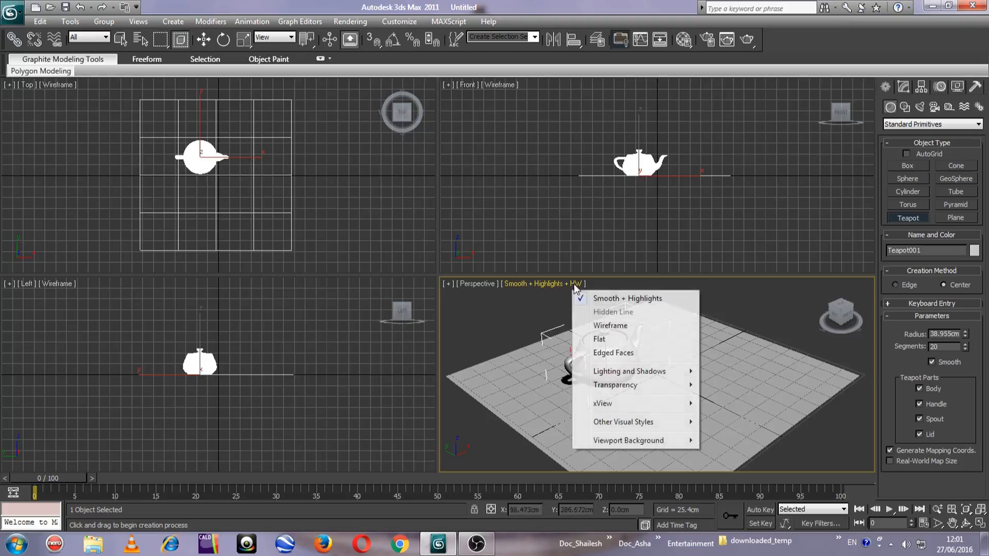
pyautogui.moveTo(618, 374)
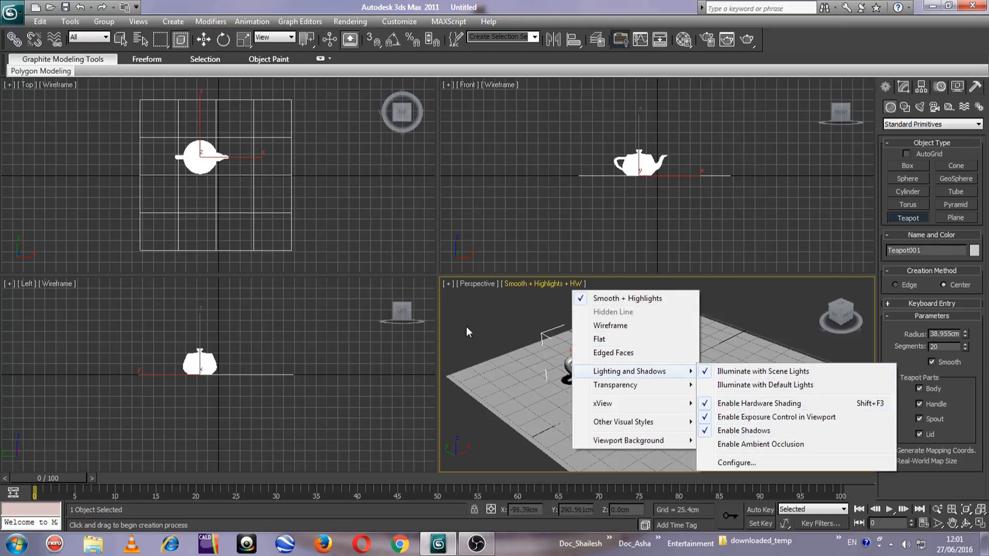
pyautogui.click(728, 420)
pyautogui.click(587, 365)
pyautogui.moveTo(587, 364); pyautogui.dragTo(639, 360, button='middle')
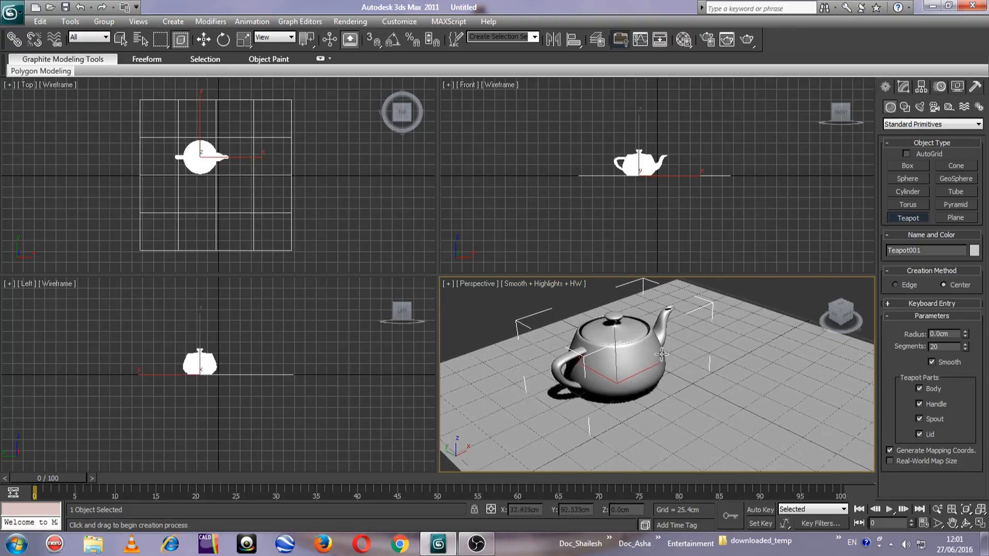
# Step: Place a standard Omni light on the plane beside the teapot's spout and raise it to a height of about 111 cm
pyautogui.click(920, 106)
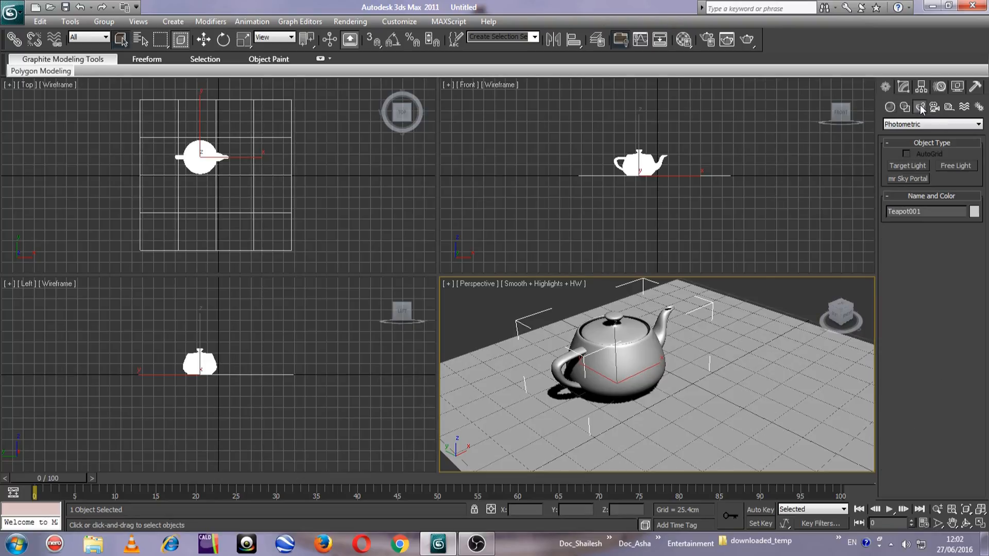
pyautogui.click(916, 124)
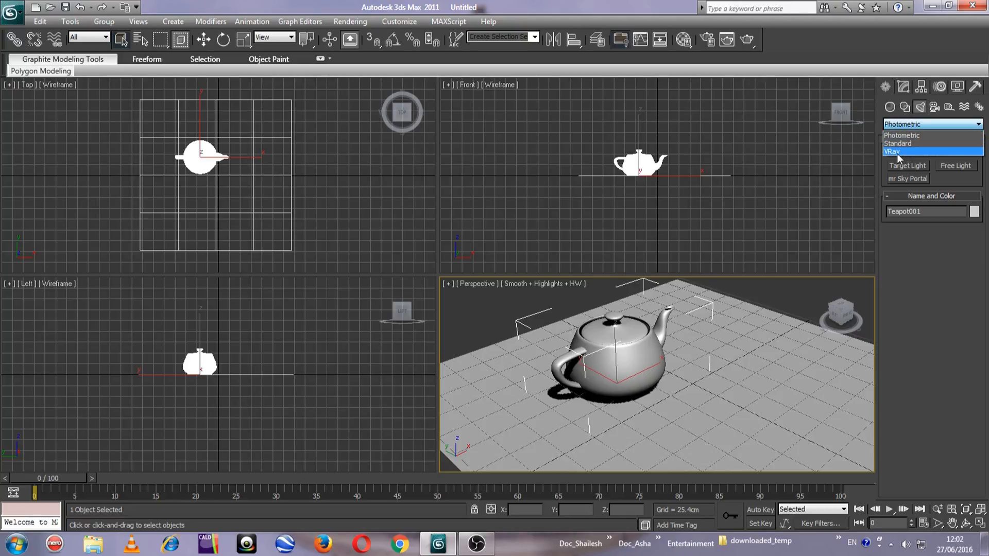
pyautogui.click(922, 143)
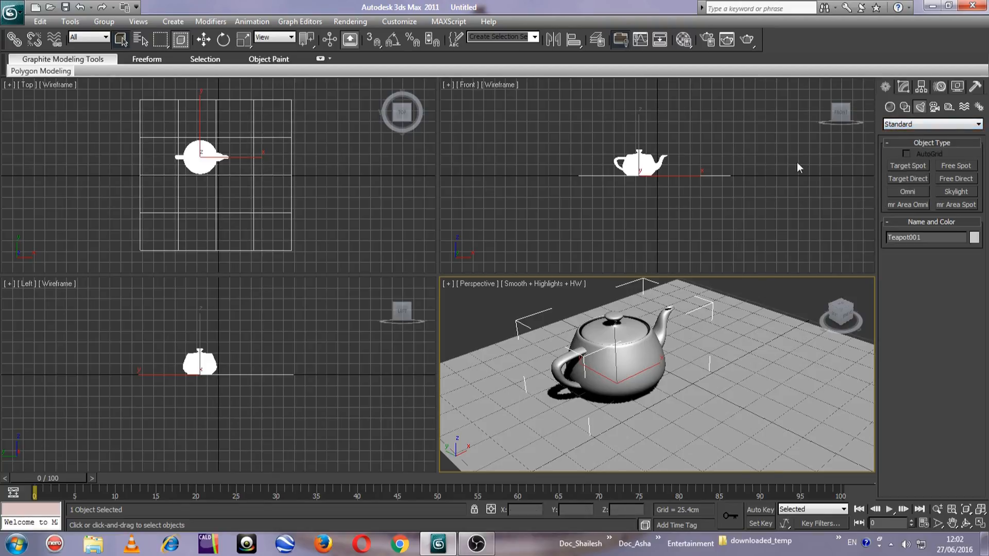
pyautogui.click(914, 192)
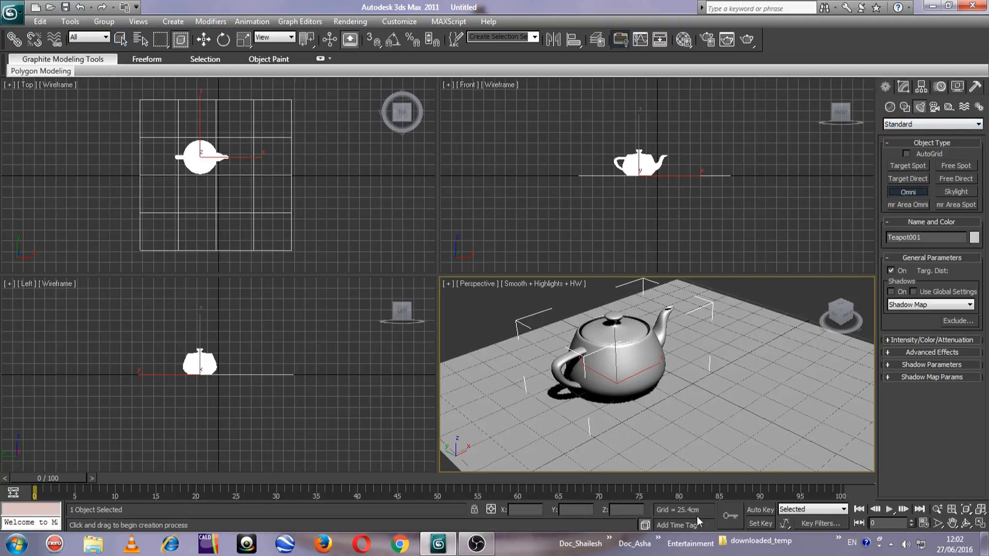
pyautogui.click(766, 371)
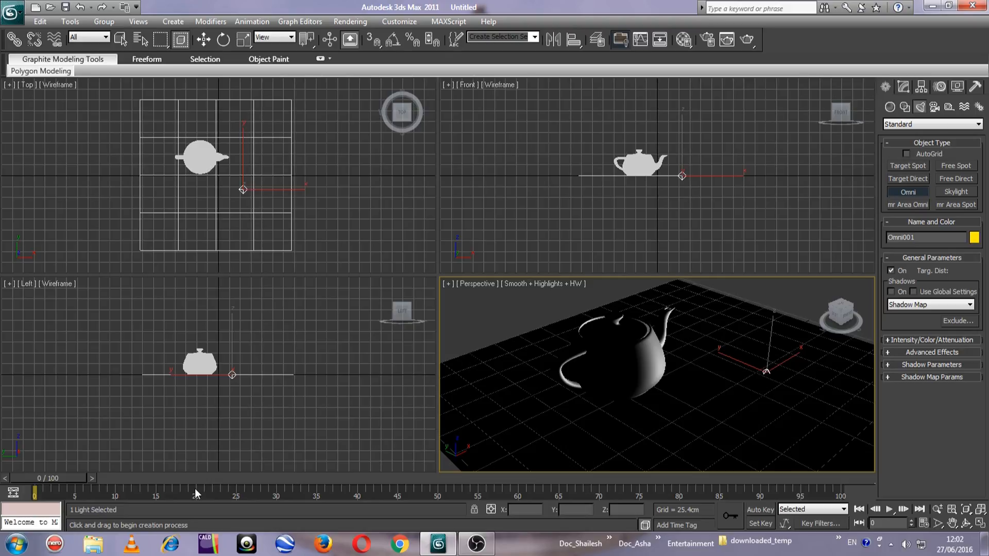
pyautogui.press('w')
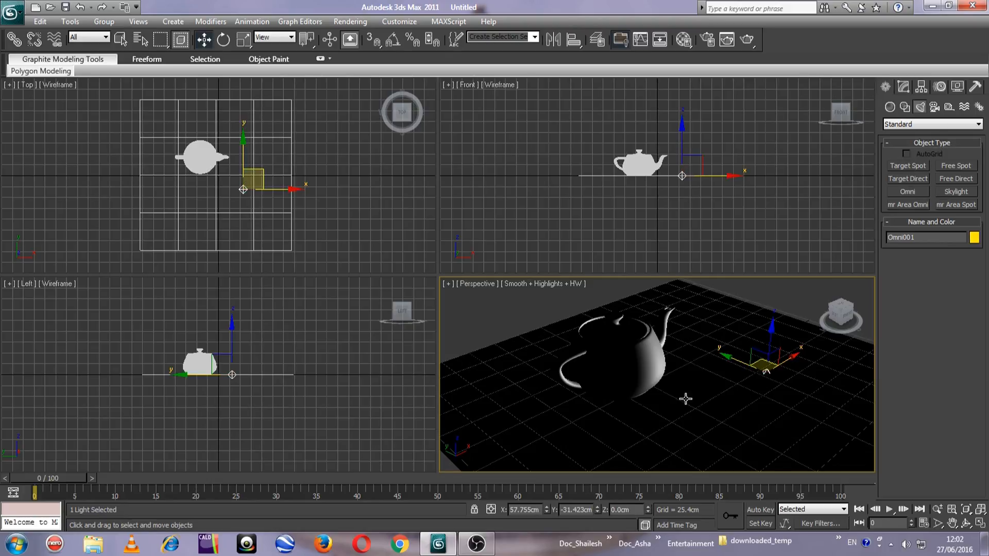
pyautogui.moveTo(766, 331); pyautogui.dragTo(788, 216)
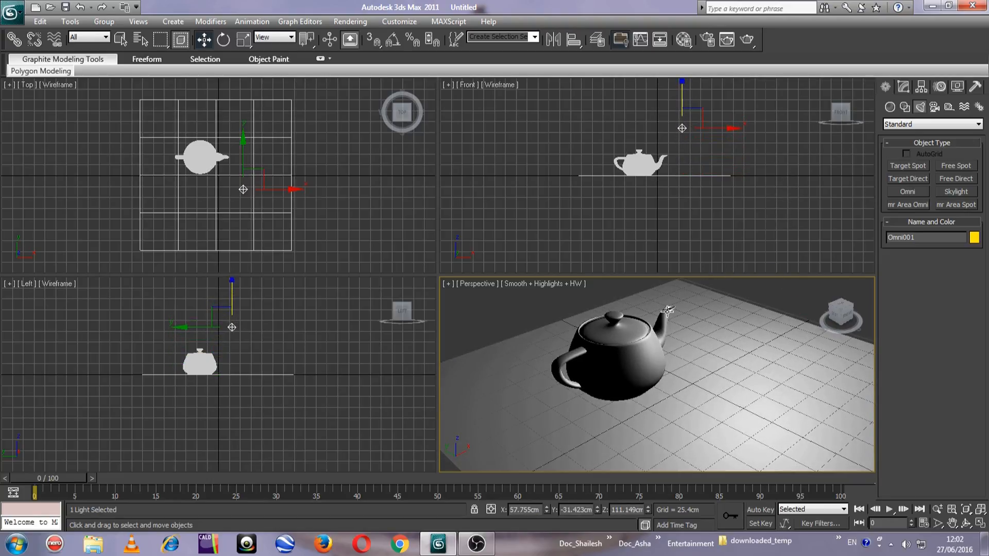
# Step: Try the Directional and Spot light types on the light and return it to Omni
pyautogui.click(904, 85)
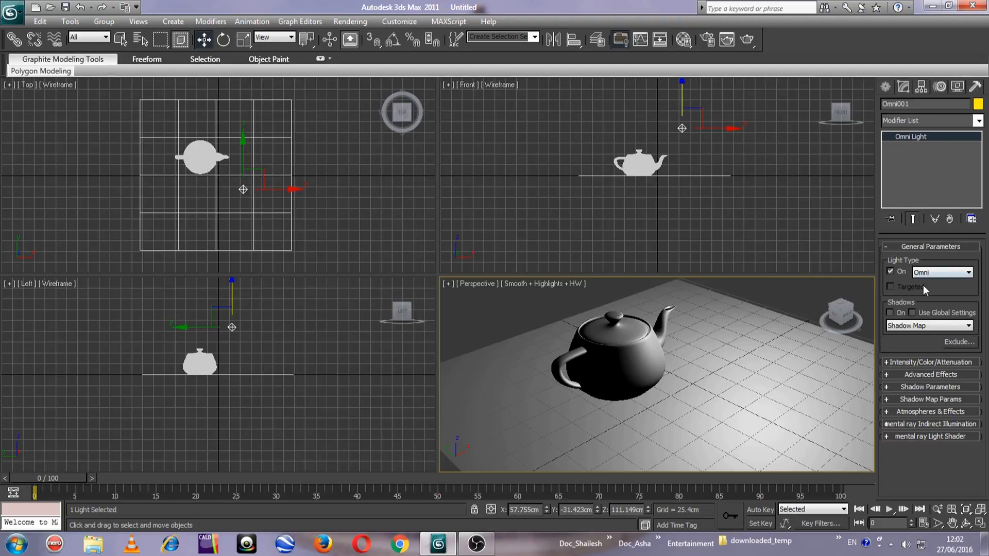
pyautogui.click(968, 273)
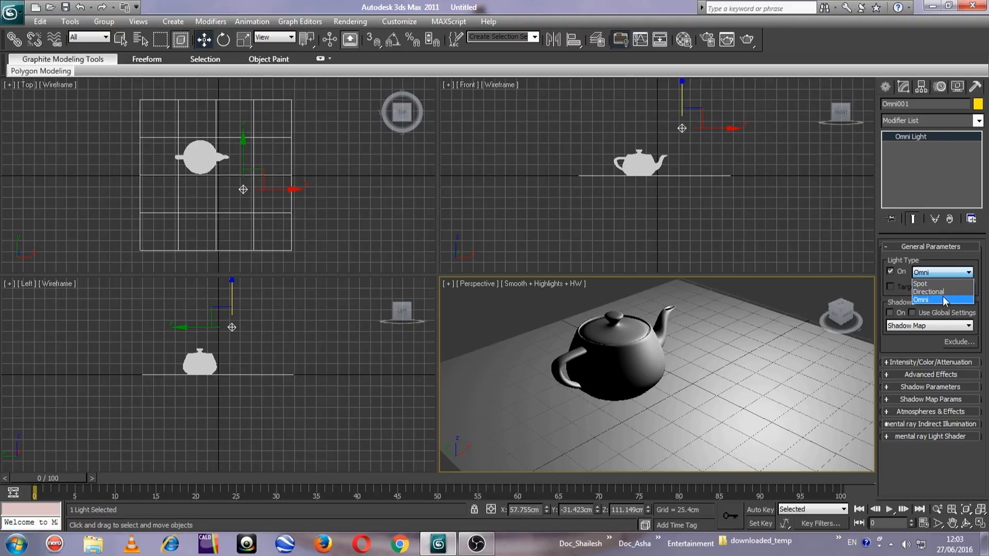
pyautogui.click(945, 292)
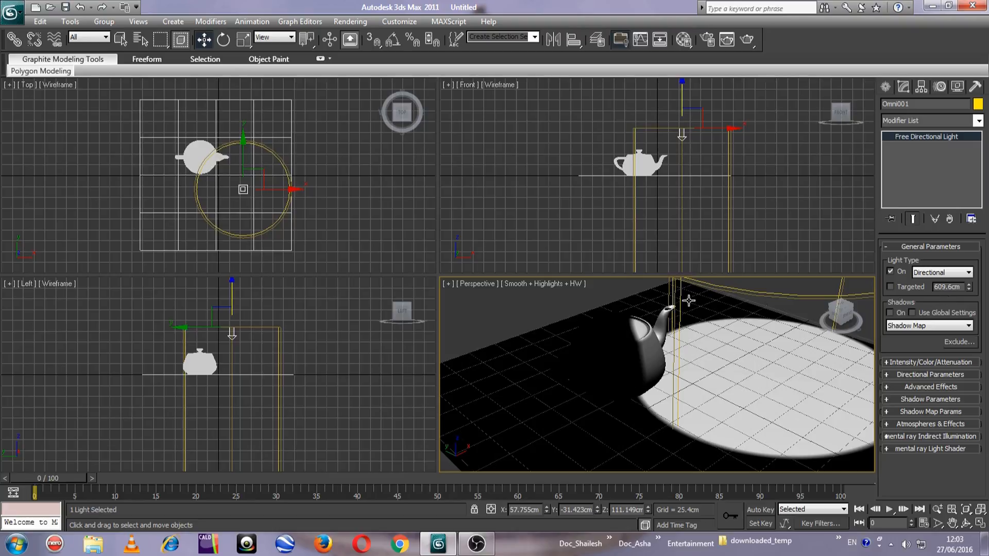
pyautogui.click(948, 270)
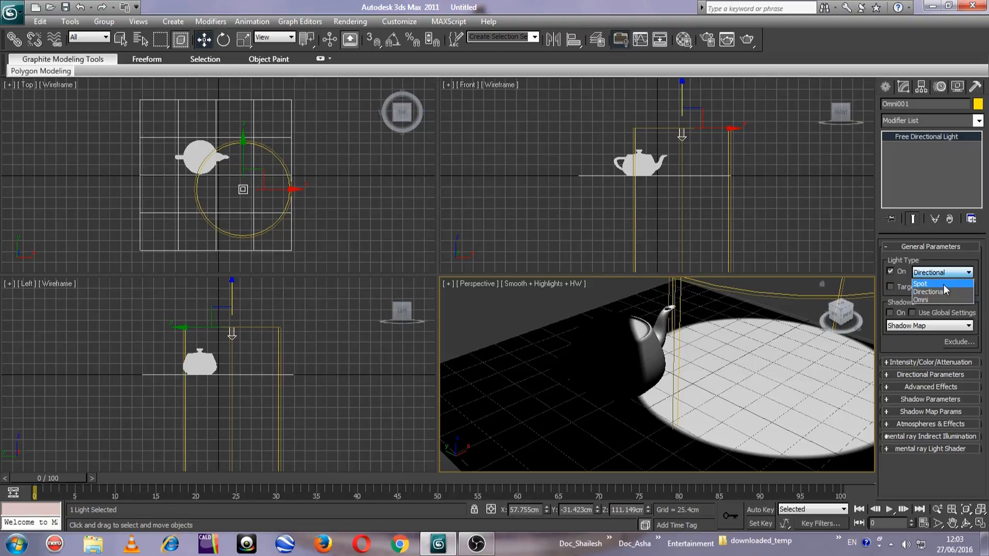
pyautogui.click(941, 285)
pyautogui.click(931, 275)
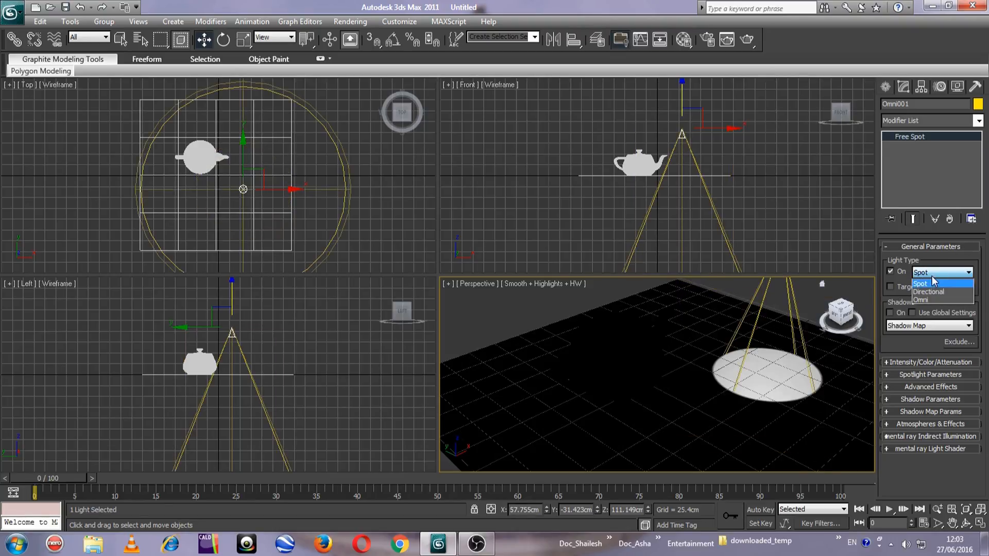
pyautogui.click(937, 300)
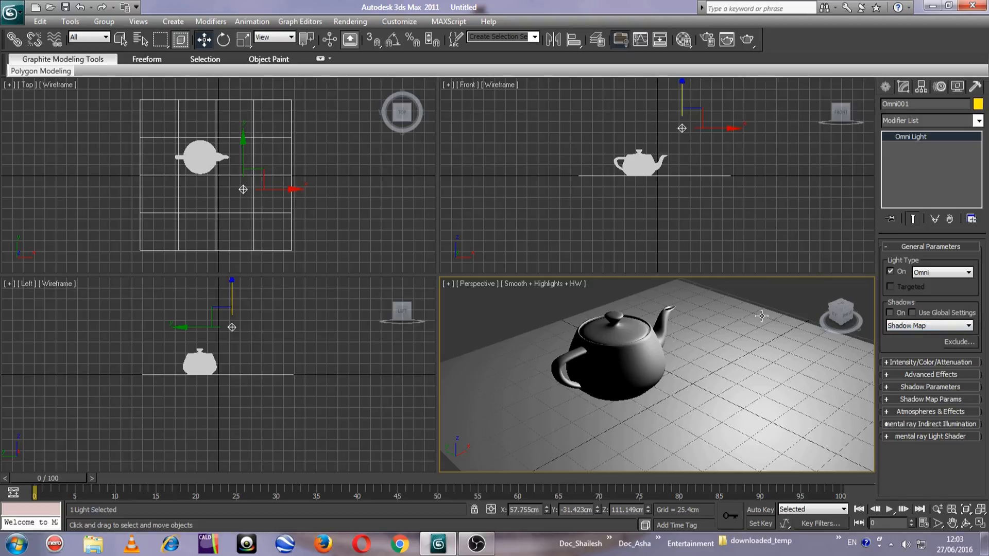
# Step: Turn on shadow casting for the Omni light
pyautogui.moveTo(813, 308); pyautogui.dragTo(765, 334, button='middle')
pyautogui.scroll(-3, 764, 335)
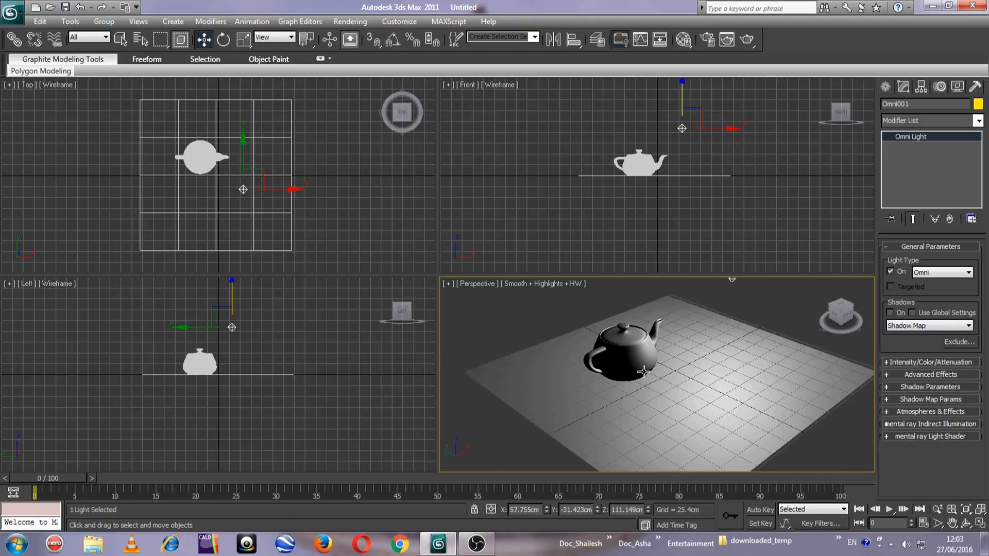
pyautogui.click(895, 311)
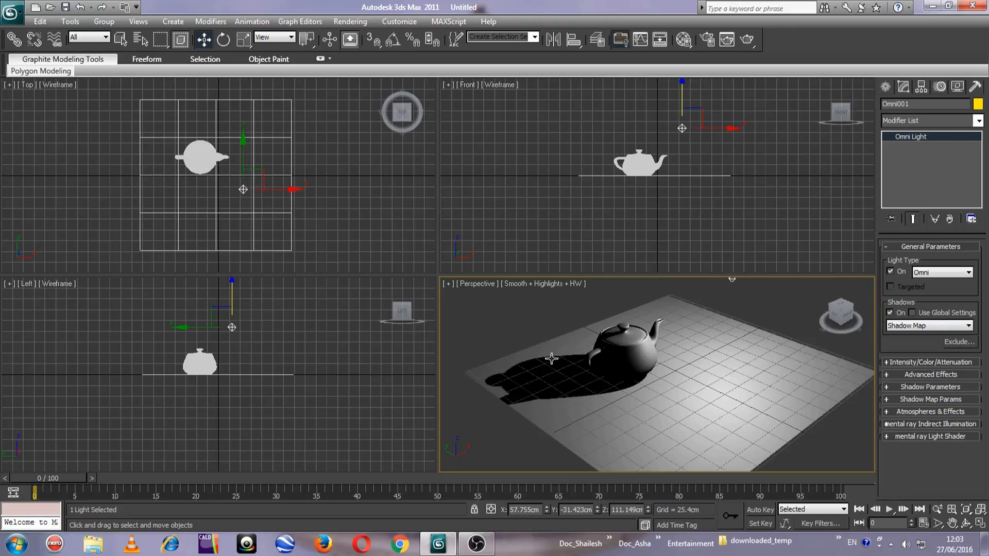
# Step: Try Adv. Ray Traced as the Omni light's shadow type and switch it to Ray Traced Shadows
pyautogui.click(945, 327)
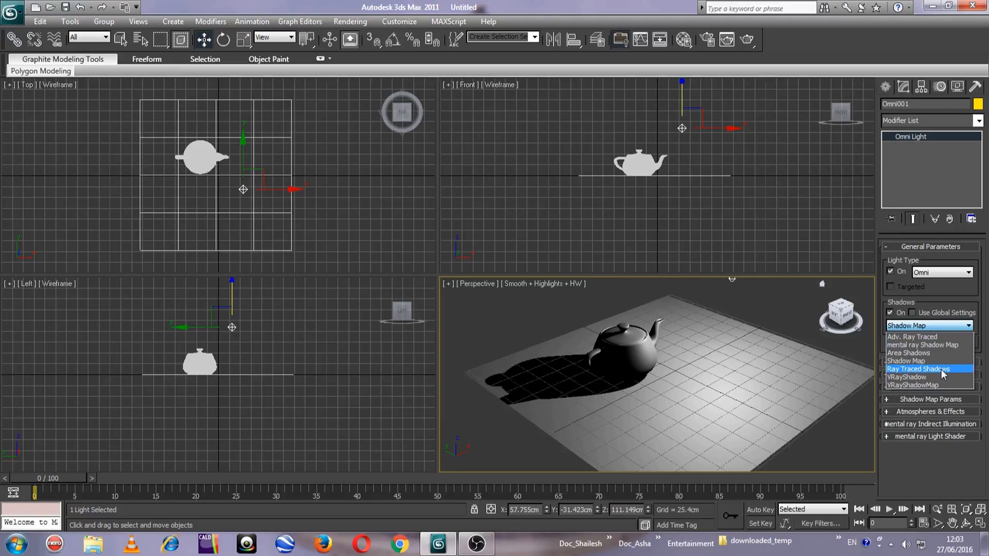
pyautogui.click(945, 335)
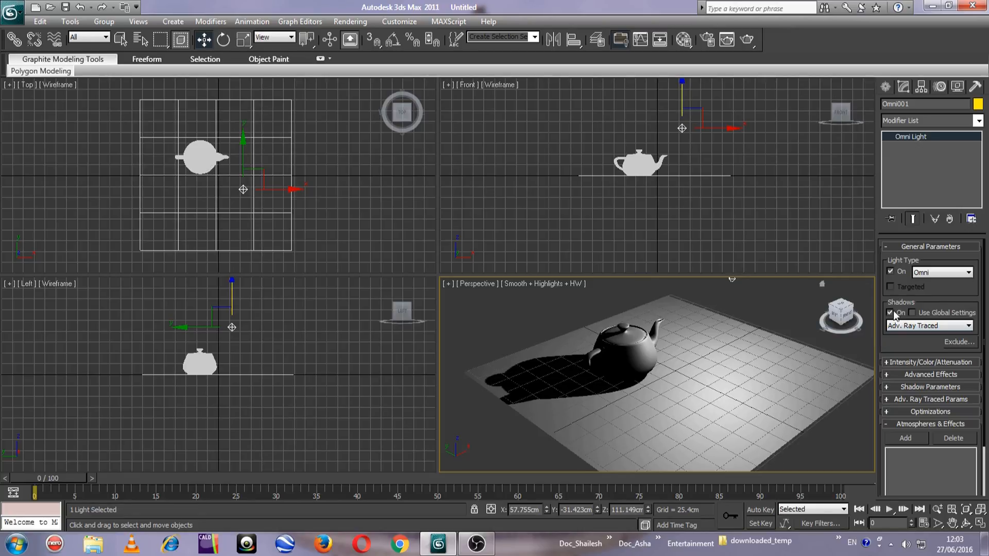
pyautogui.click(924, 326)
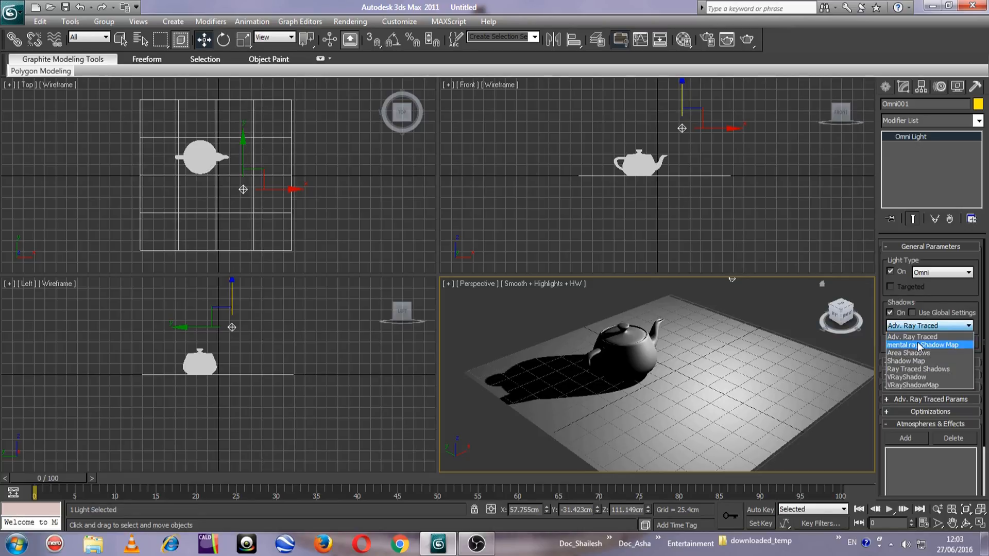
pyautogui.click(918, 368)
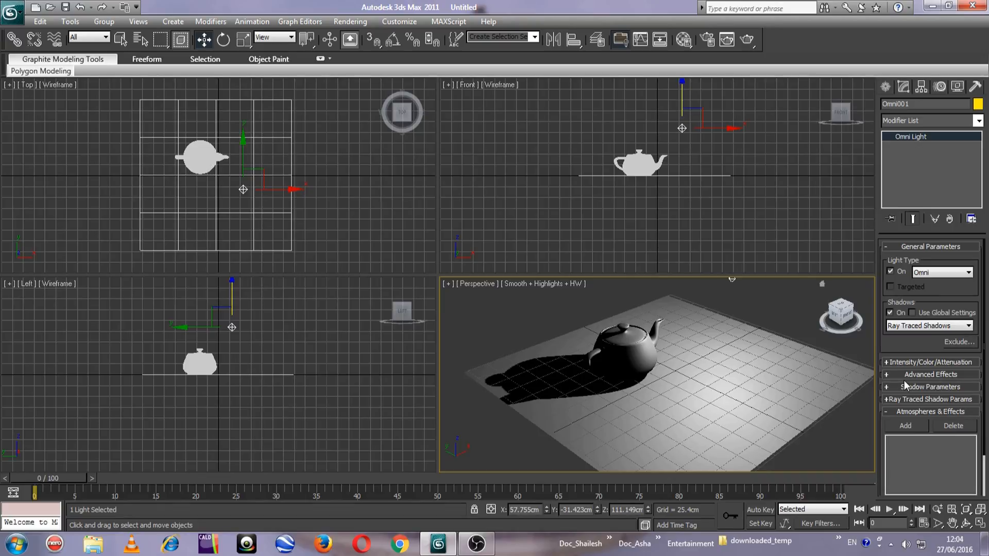
# Step: View the scene objects that can be excluded from the Omni light and close the list without changes
pyautogui.click(959, 326)
pyautogui.click(959, 341)
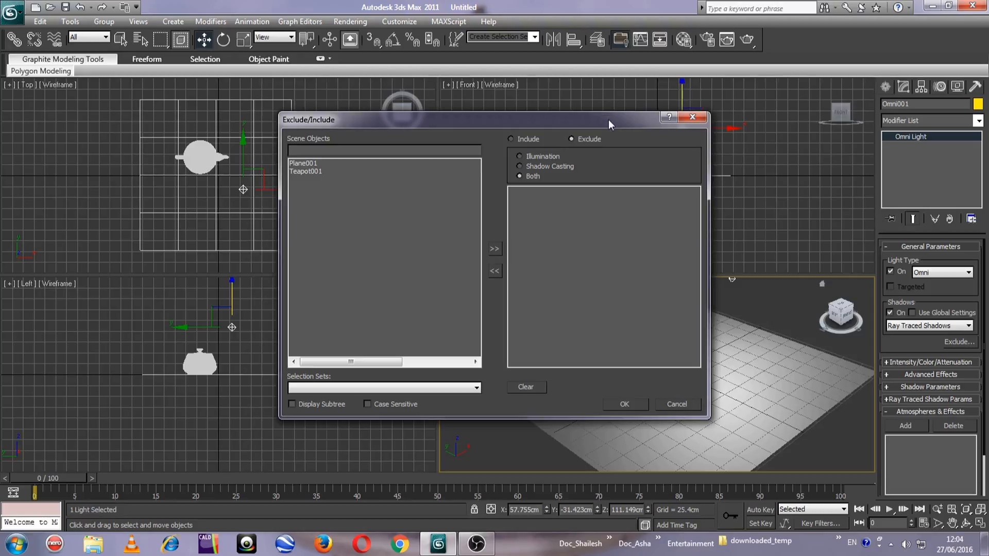
pyautogui.click(692, 118)
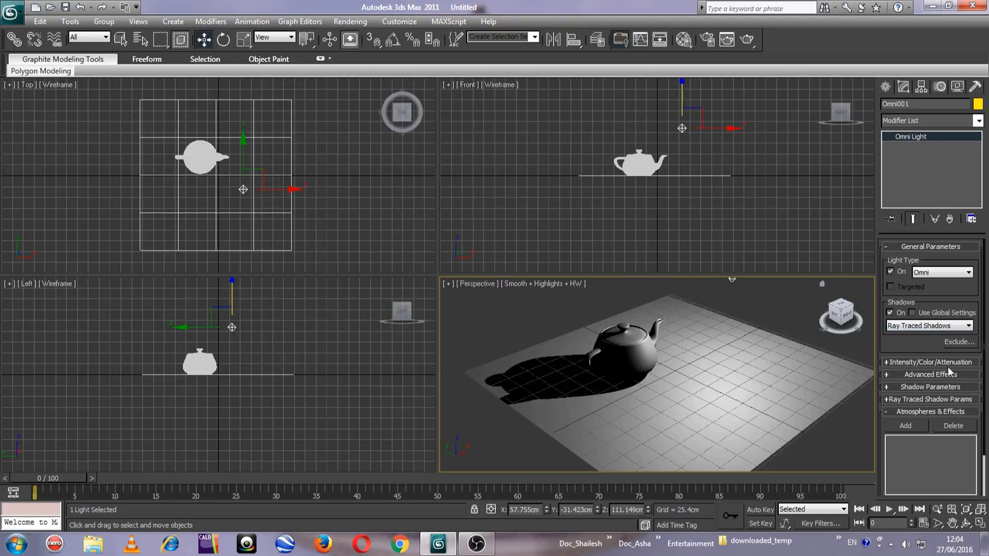
# Step: Try an intensity multiplier of 2.0 on the Omni light and restore it to 1.0
pyautogui.click(929, 363)
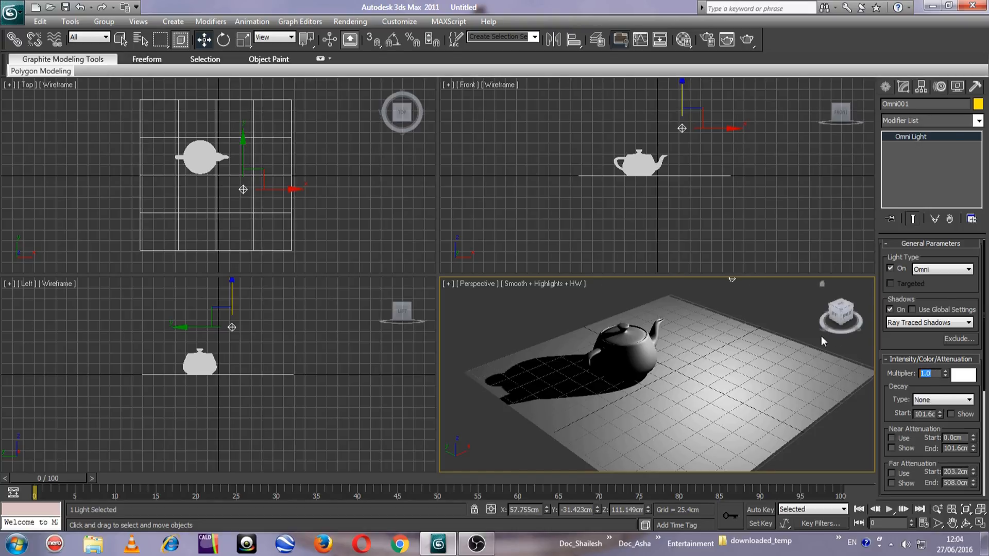
pyautogui.click(806, 337)
pyautogui.moveTo(791, 348); pyautogui.dragTo(773, 364, button='middle')
pyautogui.click(710, 294)
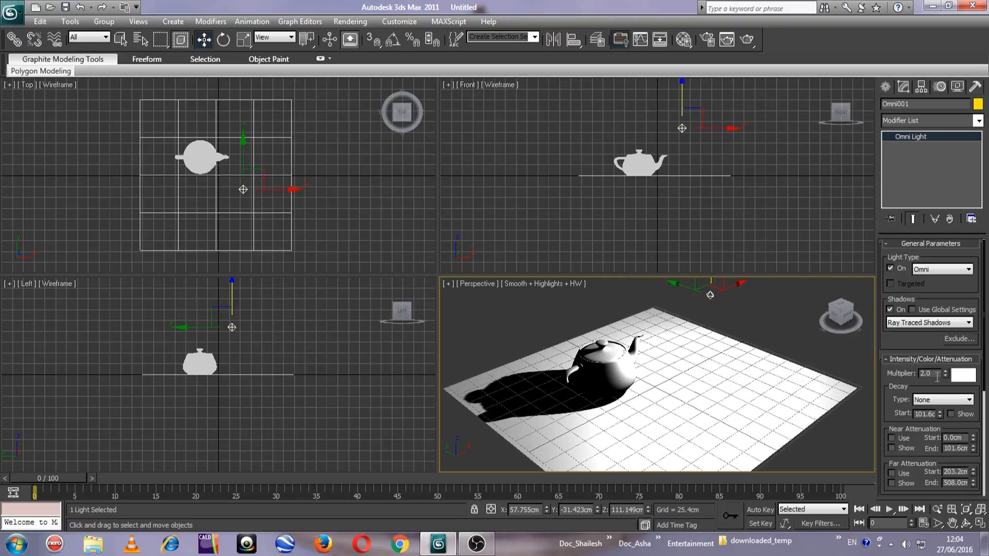
pyautogui.click(750, 341)
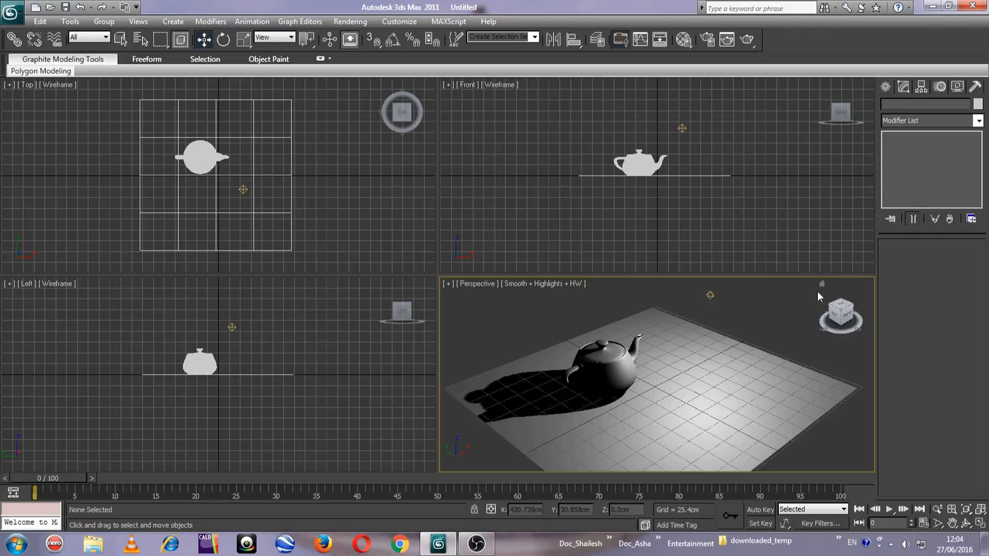
# Step: Try a blue light color on the Omni light and restore the color to white
pyautogui.click(709, 294)
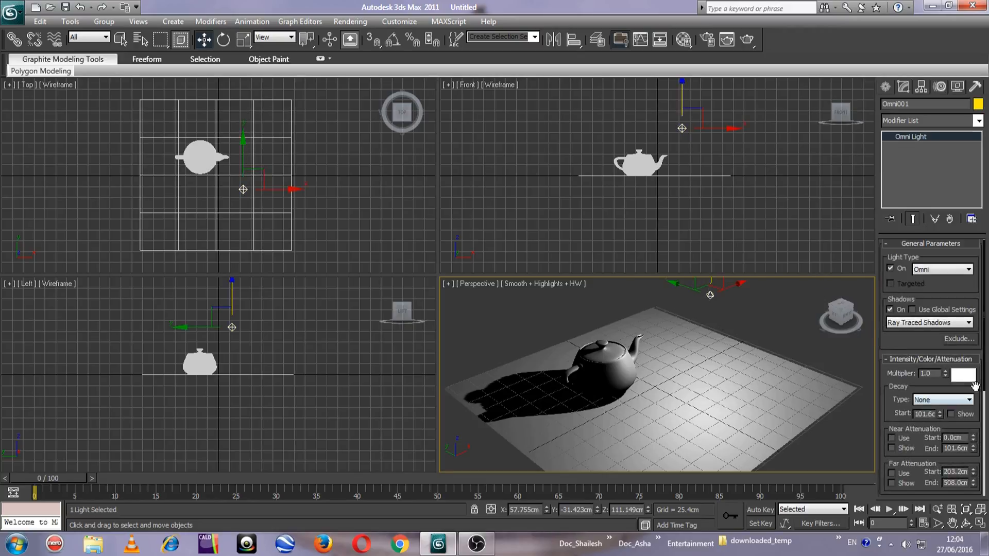
pyautogui.click(969, 377)
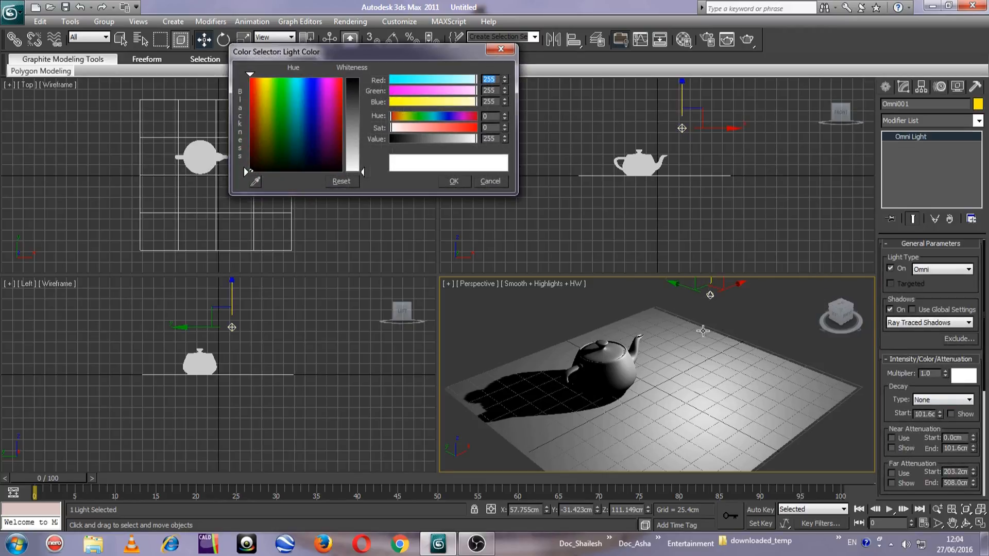
pyautogui.click(315, 104)
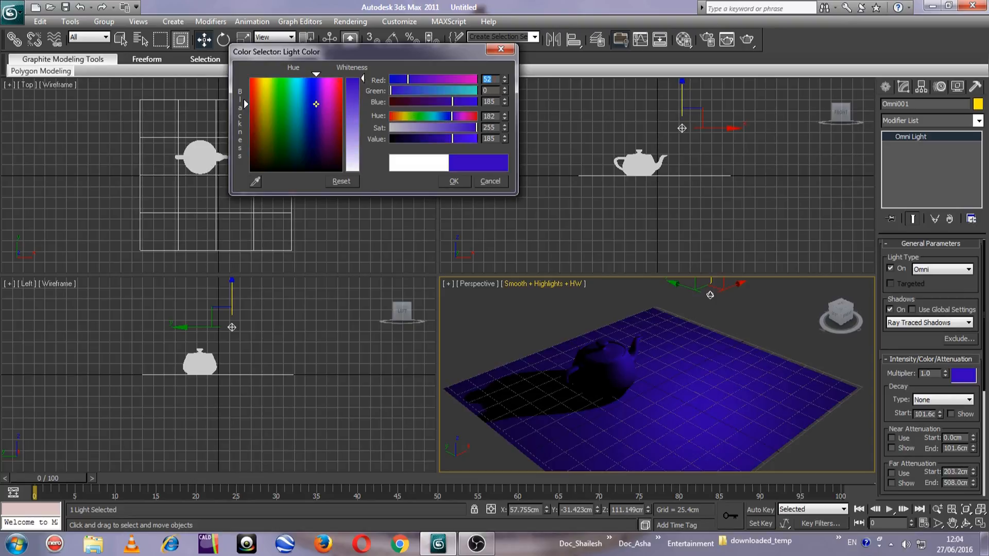
pyautogui.moveTo(364, 82); pyautogui.dragTo(364, 170)
pyautogui.click(455, 183)
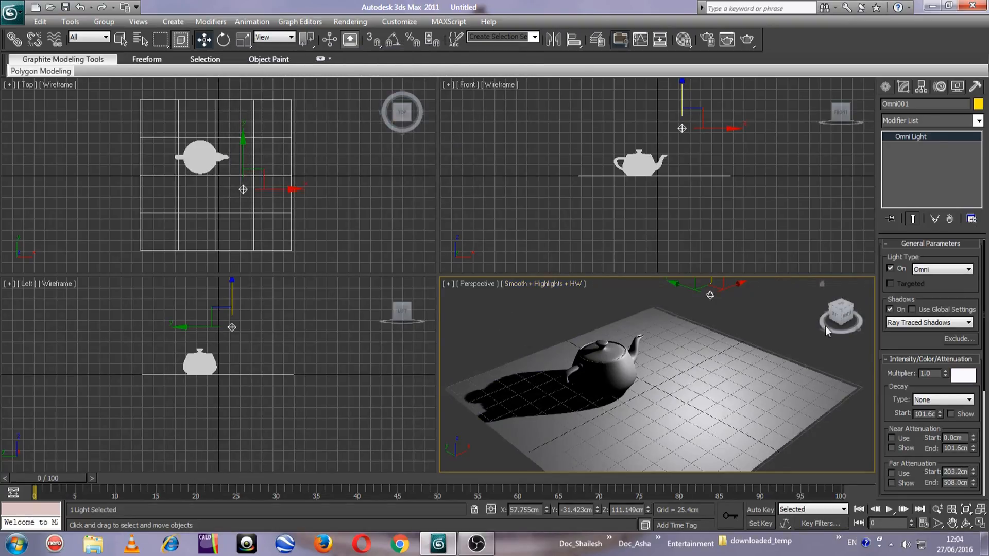
# Step: Set the Omni light's decay type to Inverse and raise the decay start distance to about 123.9 cm
pyautogui.click(942, 400)
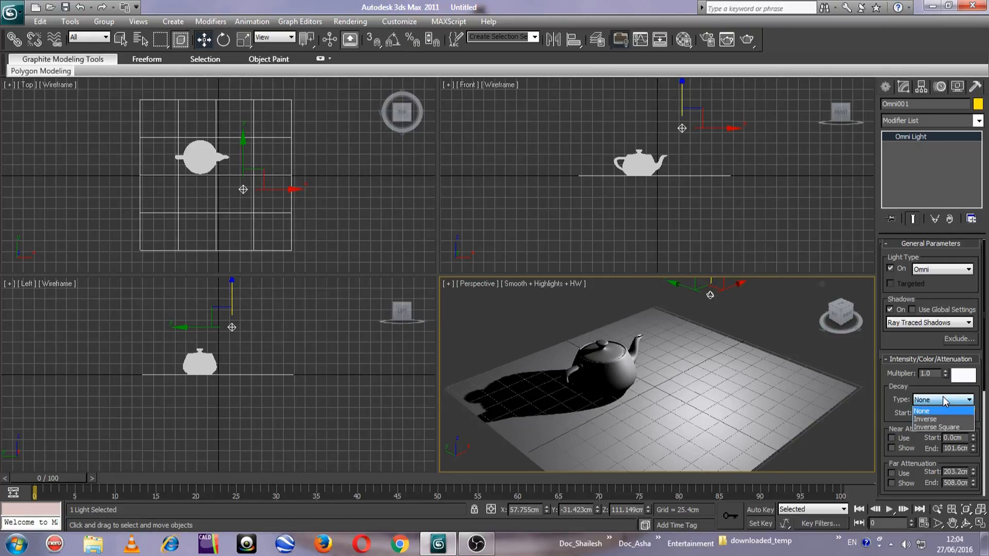
pyautogui.click(945, 401)
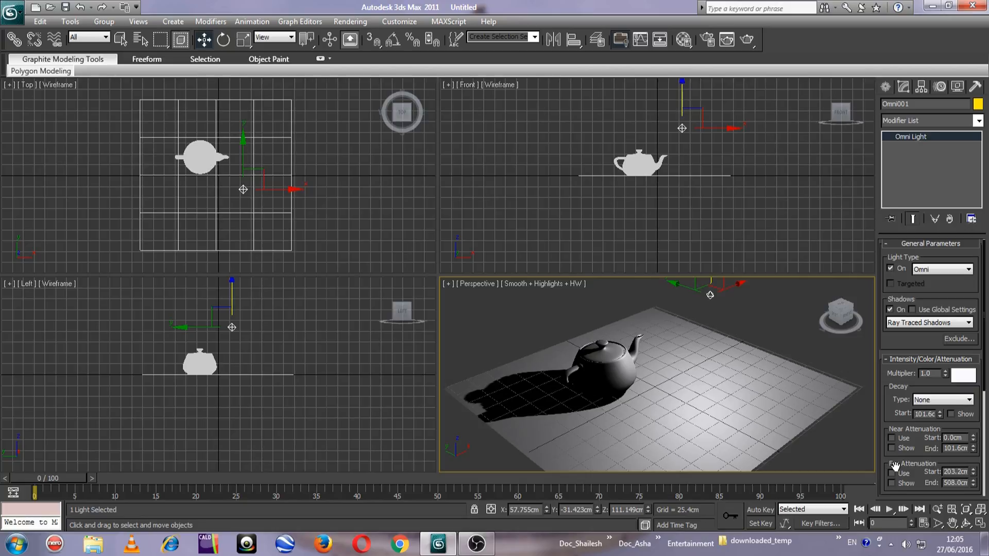
pyautogui.click(932, 400)
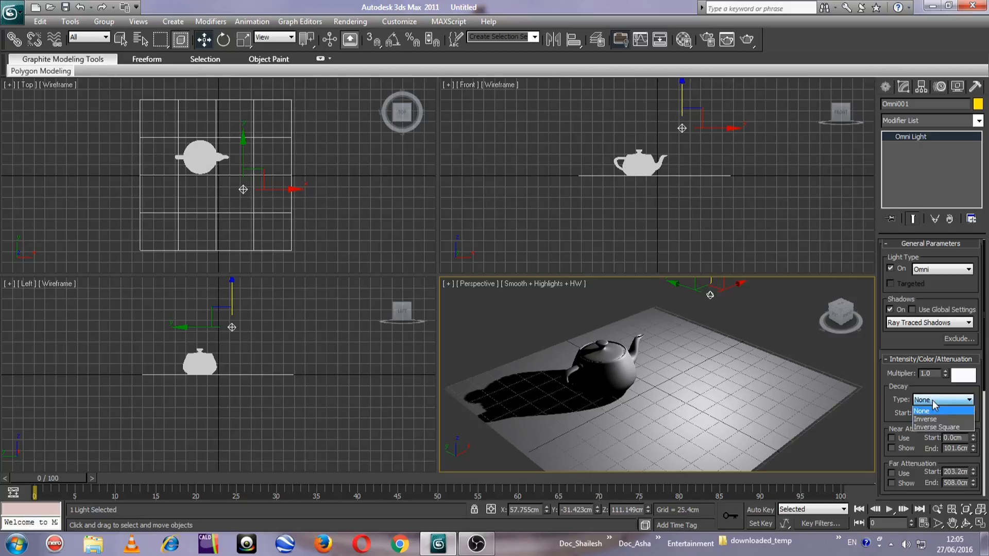
pyautogui.click(954, 418)
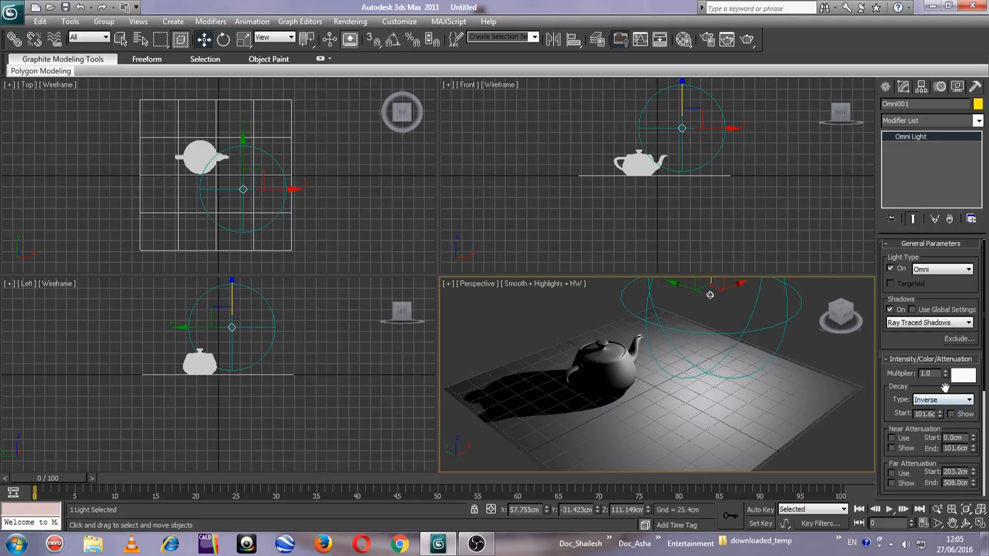
pyautogui.moveTo(940, 416); pyautogui.dragTo(947, 405)
# Step: Try Inverse Square decay on the Omni light and set the decay type back to None
pyautogui.click(941, 401)
pyautogui.click(941, 406)
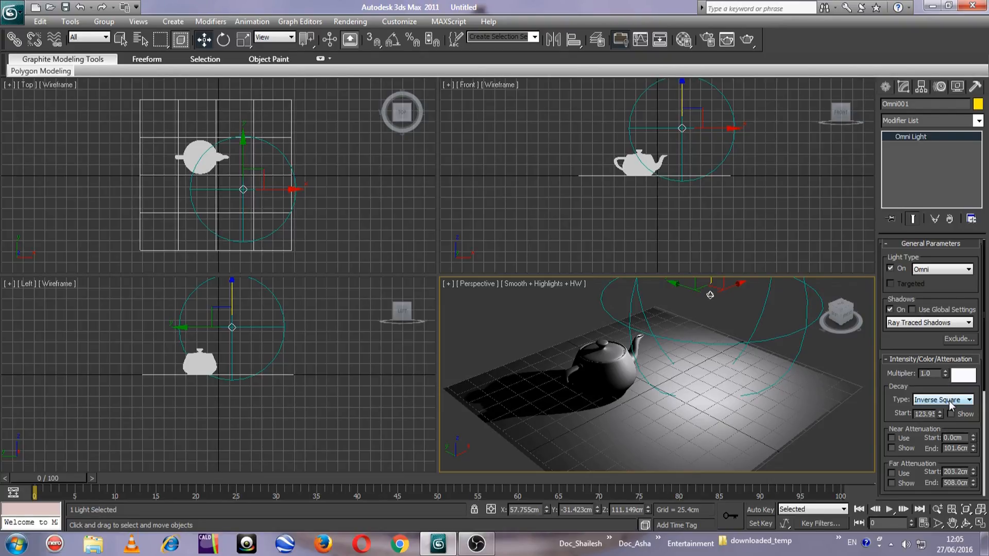
pyautogui.click(948, 401)
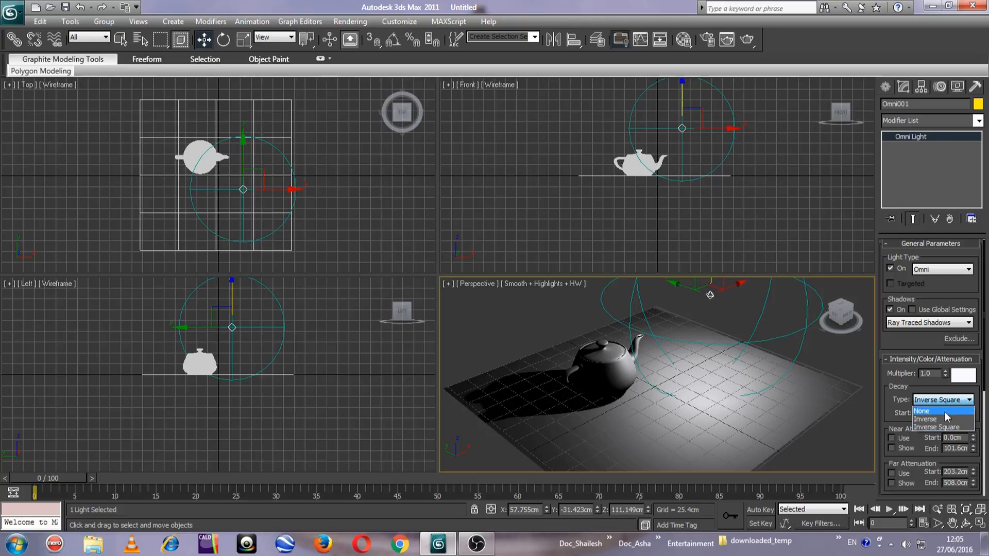
pyautogui.click(920, 428)
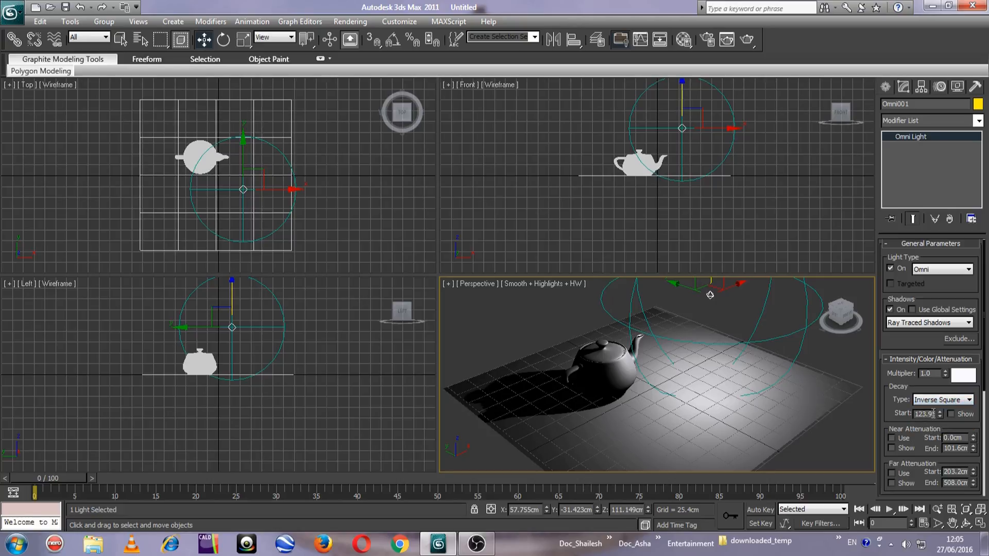
pyautogui.click(927, 401)
pyautogui.click(958, 411)
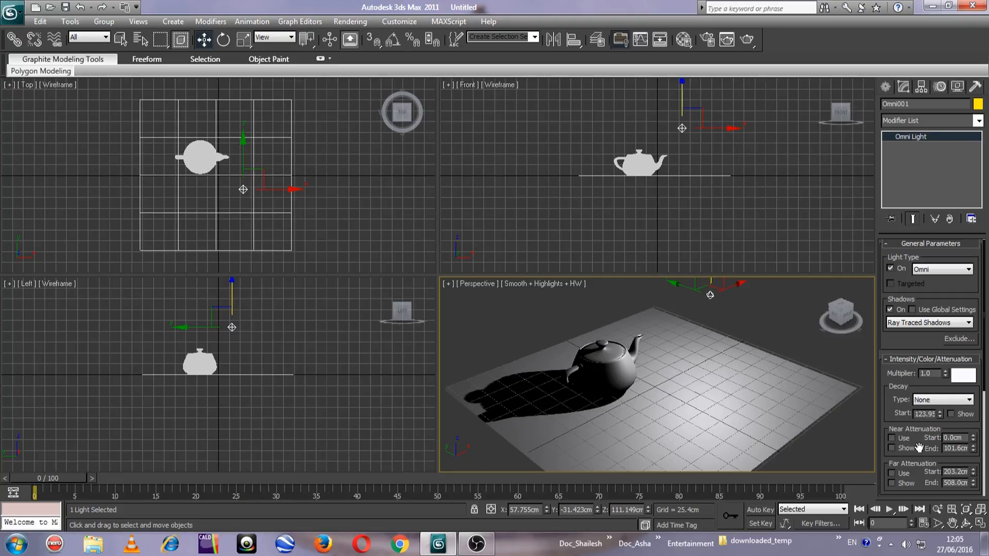
# Step: Try near attenuation on the Omni light with an end distance of about 257 cm and turn its use and display off
pyautogui.click(900, 438)
pyautogui.moveTo(973, 442); pyautogui.dragTo(975, 393)
pyautogui.moveTo(973, 440)
pyautogui.mouseDown()
pyautogui.moveTo(973, 416)
pyautogui.moveTo(971, 450)
pyautogui.mouseUp()
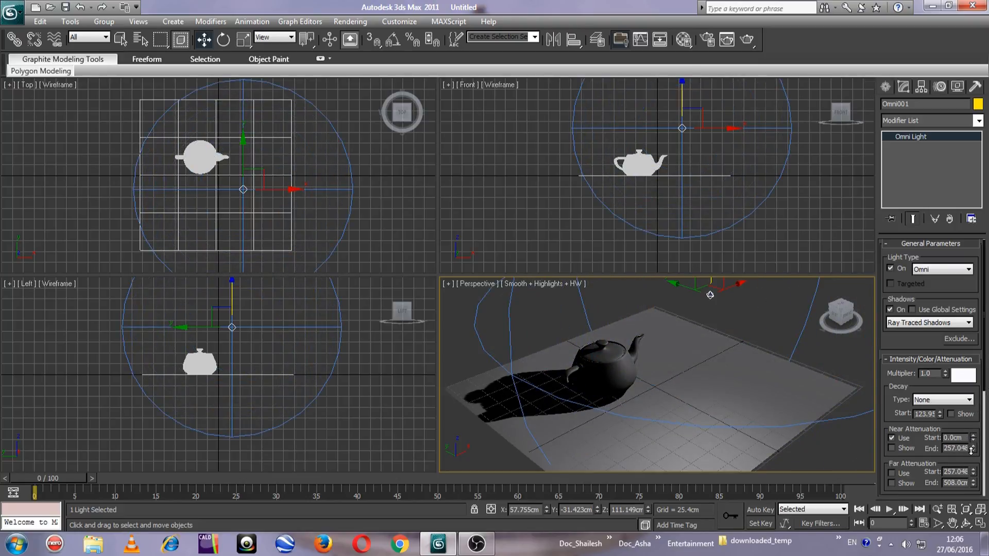
pyautogui.click(907, 448)
pyautogui.click(891, 437)
pyautogui.click(892, 448)
# Step: Try far attenuation with a start of about 120.8 cm and an end of about 223.5 cm, and switch it off
pyautogui.click(891, 473)
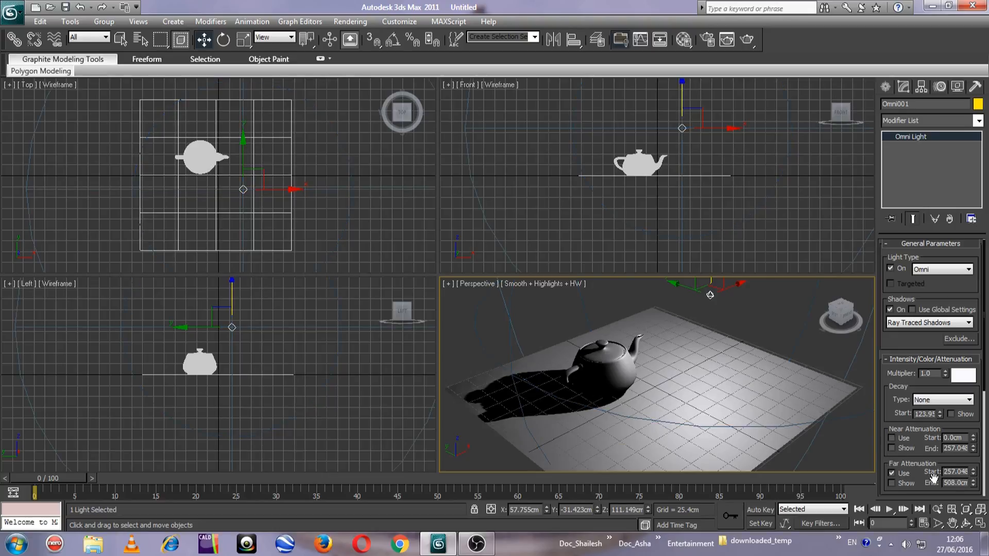
pyautogui.moveTo(973, 470); pyautogui.dragTo(981, 523)
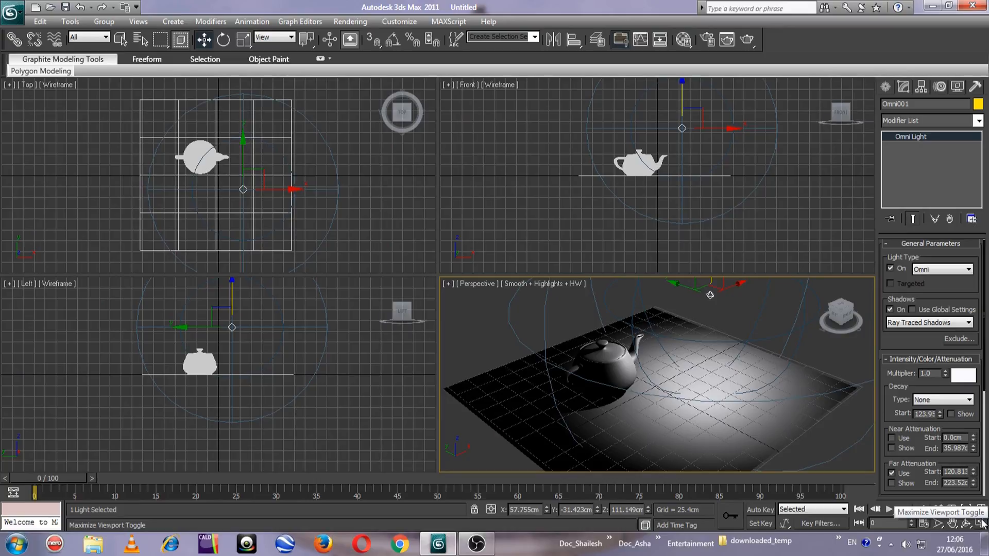
pyautogui.click(901, 474)
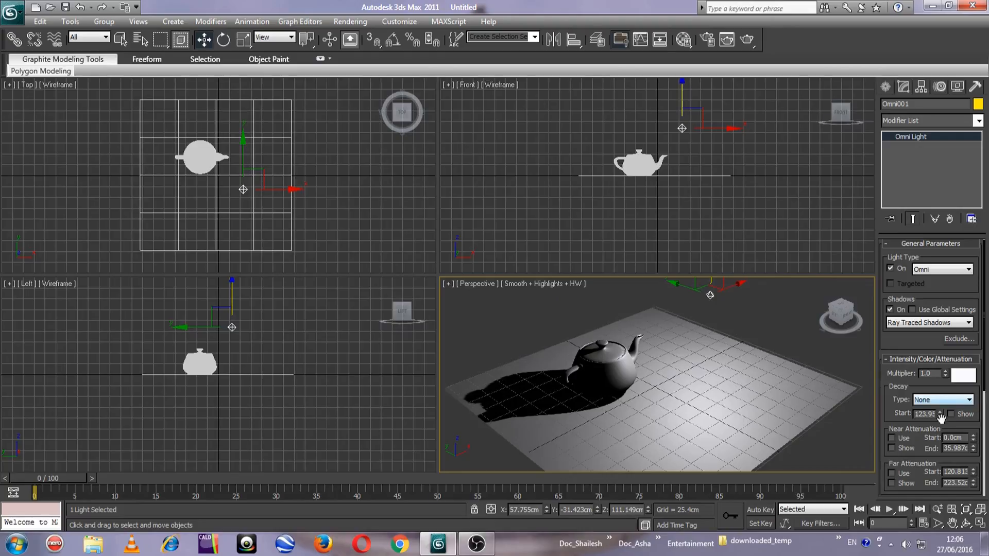
# Step: Enable the projector map in the Omni light's advanced effects and view the available map types without assigning one
pyautogui.moveTo(942, 388); pyautogui.dragTo(950, 242)
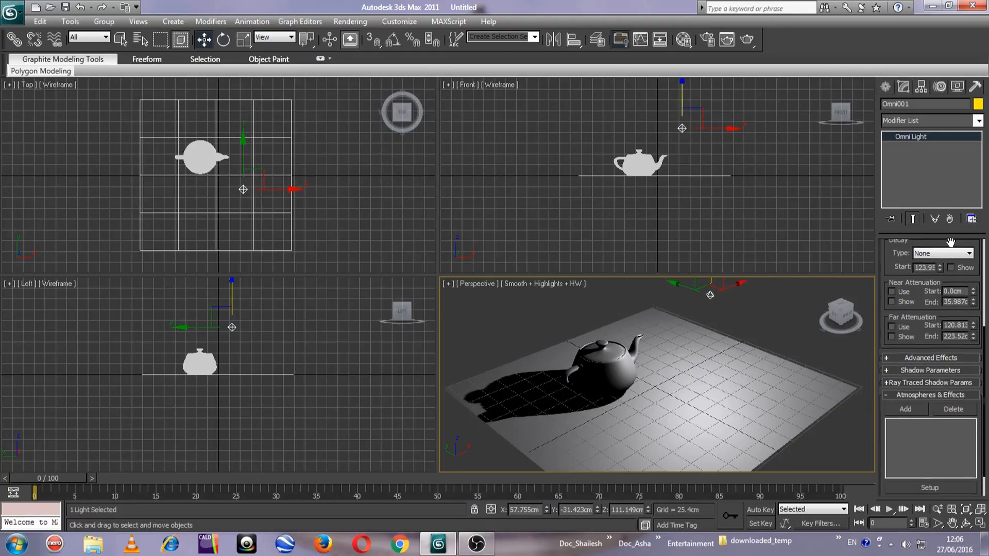
pyautogui.click(936, 358)
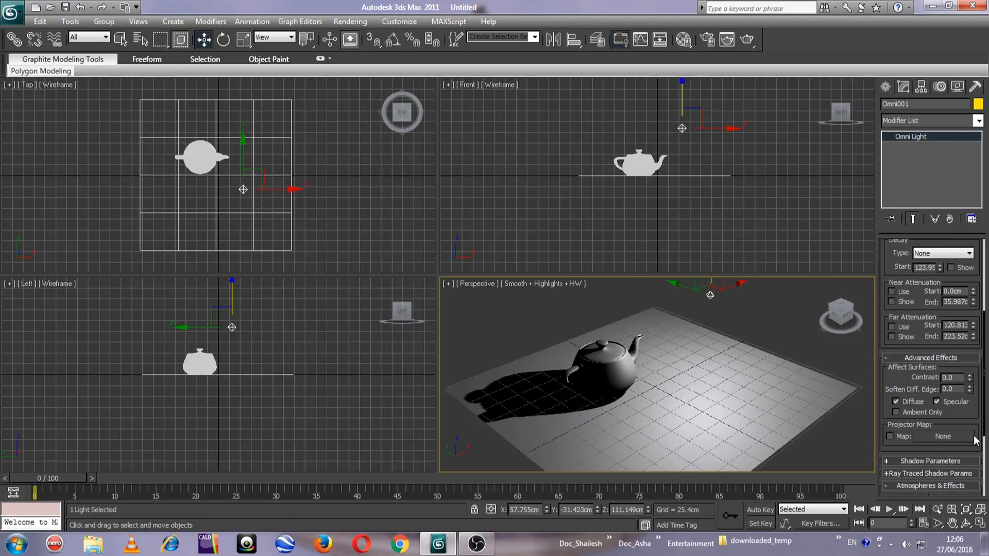
pyautogui.moveTo(970, 379)
pyautogui.mouseDown()
pyautogui.moveTo(986, 334)
pyautogui.moveTo(987, 357)
pyautogui.moveTo(970, 378)
pyautogui.mouseUp()
pyautogui.click(889, 436)
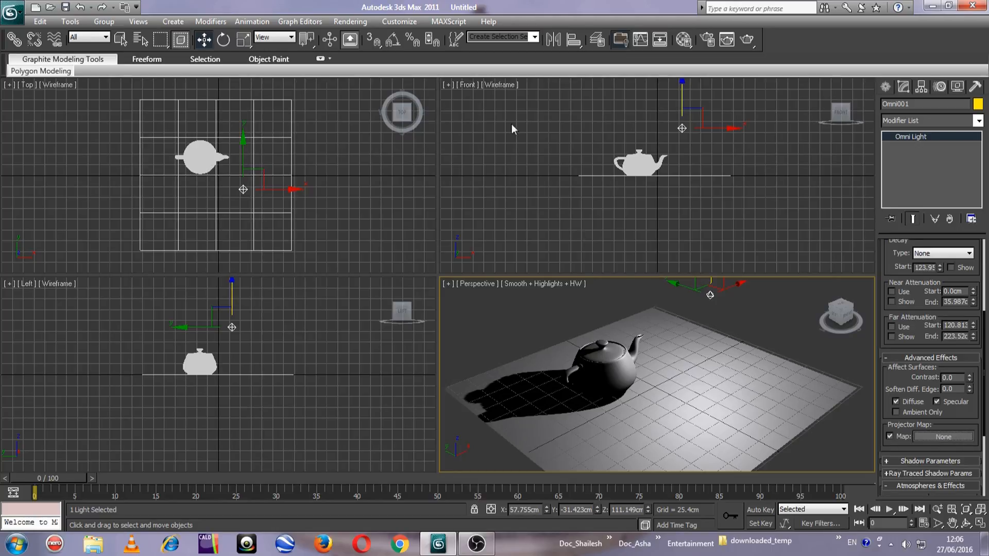
pyautogui.click(943, 436)
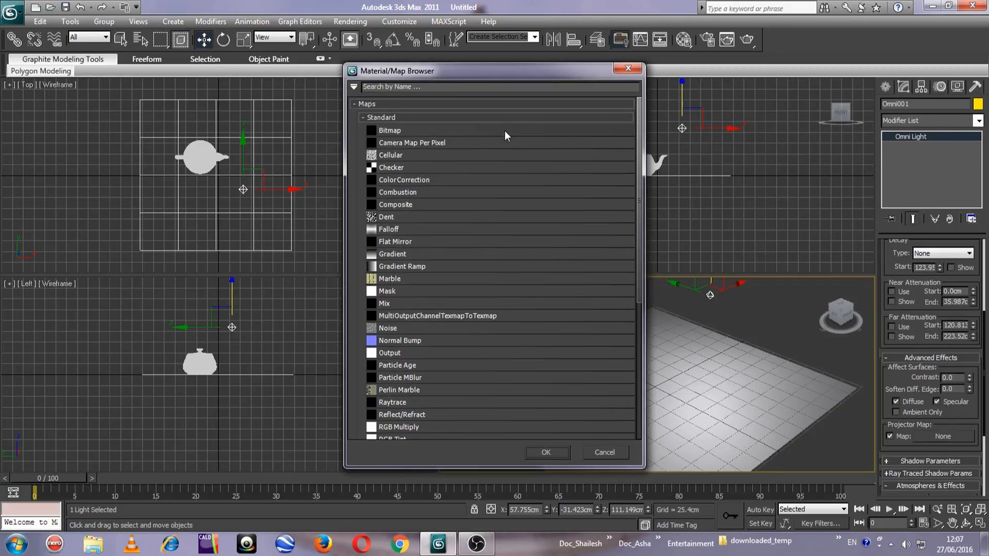
pyautogui.click(624, 67)
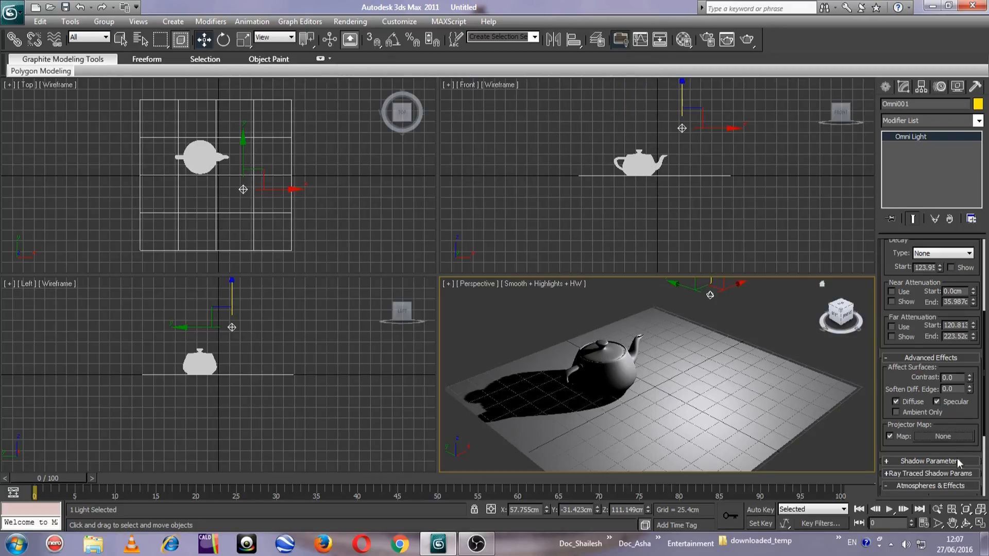
# Step: Try a blue shadow color in the Omni light's shadow parameters and restore it to black
pyautogui.moveTo(953, 410); pyautogui.dragTo(943, 289)
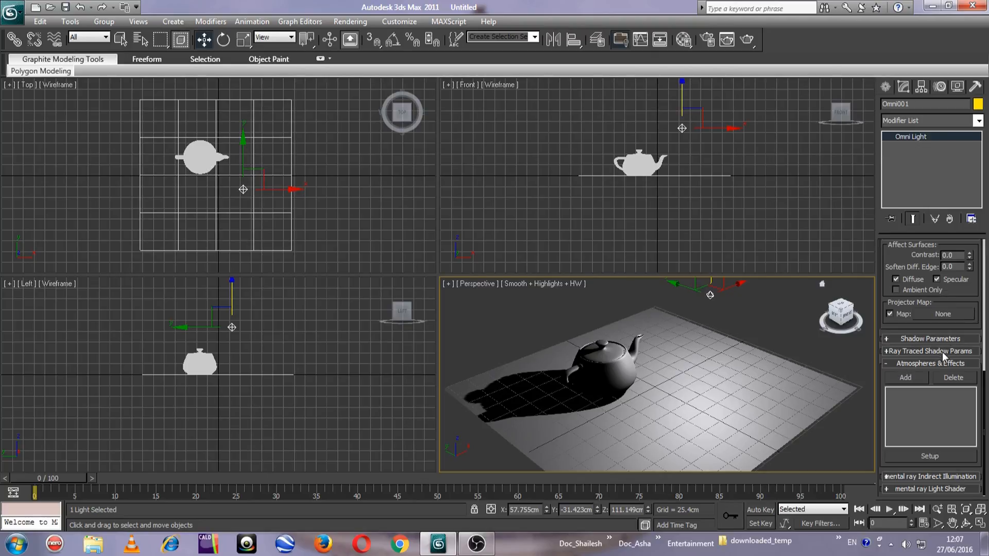
pyautogui.click(954, 338)
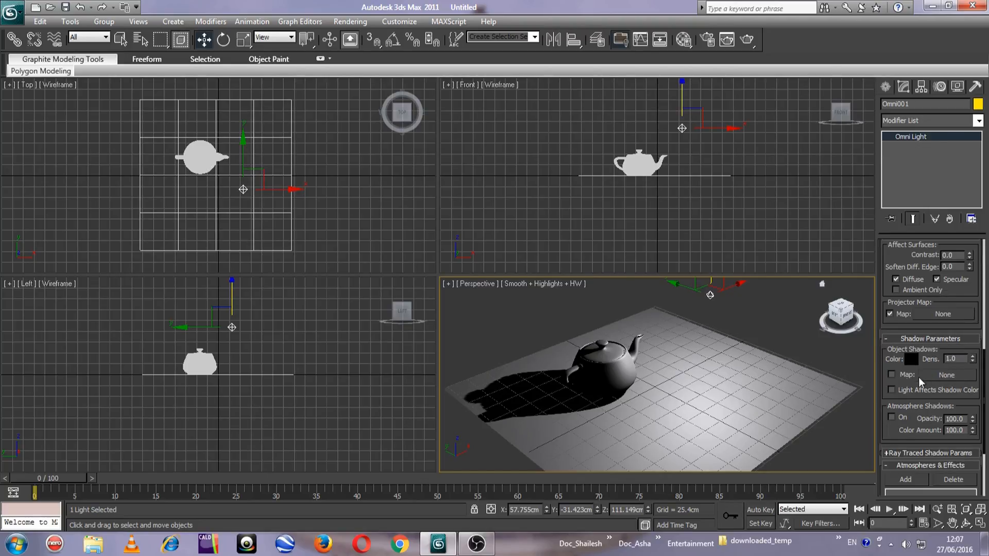
pyautogui.click(911, 359)
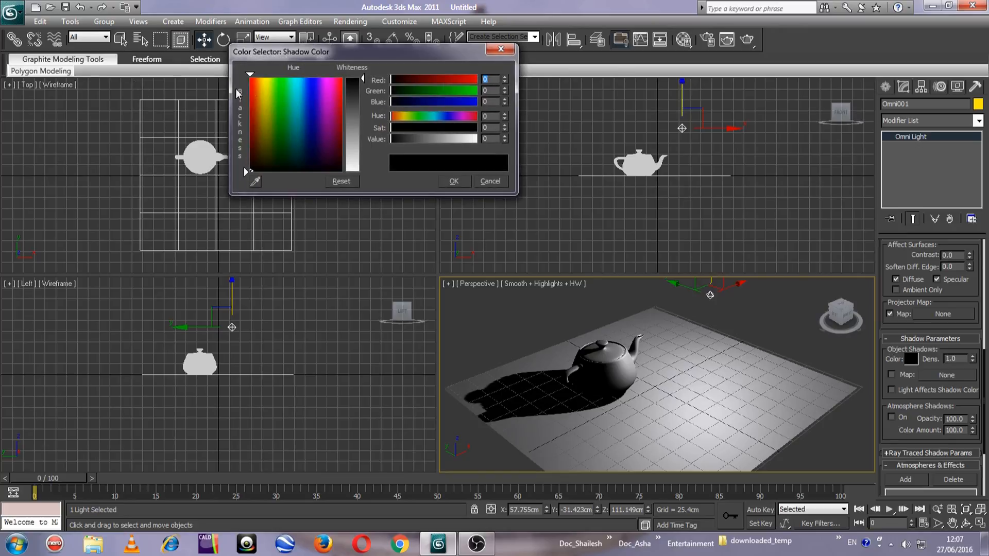
pyautogui.moveTo(295, 103); pyautogui.dragTo(311, 78)
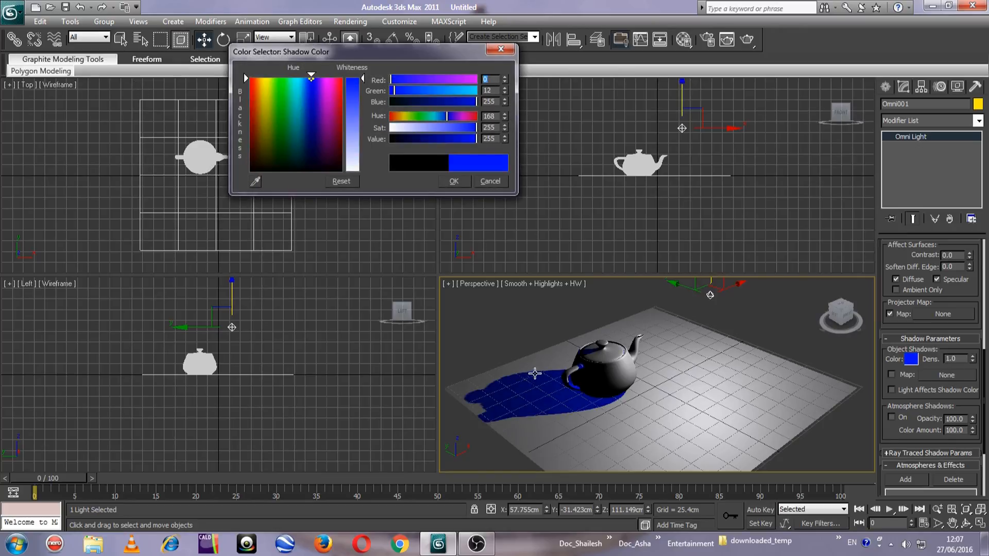
pyautogui.moveTo(246, 78); pyautogui.dragTo(247, 171)
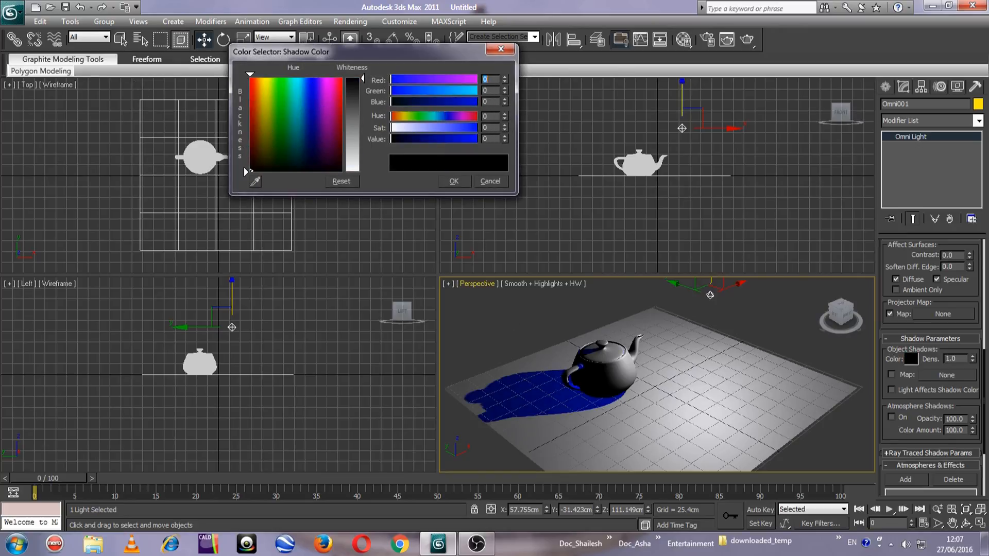
pyautogui.click(488, 181)
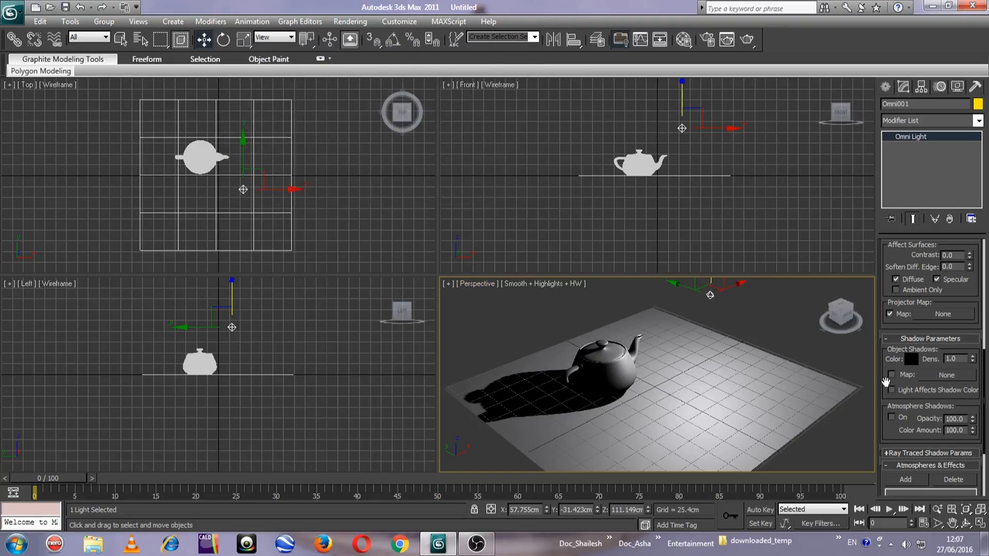
# Step: Set the Omni light's shadow density to 0.55 and try Light Affects Shadow Color, leaving that option off
pyautogui.moveTo(971, 364); pyautogui.dragTo(979, 389)
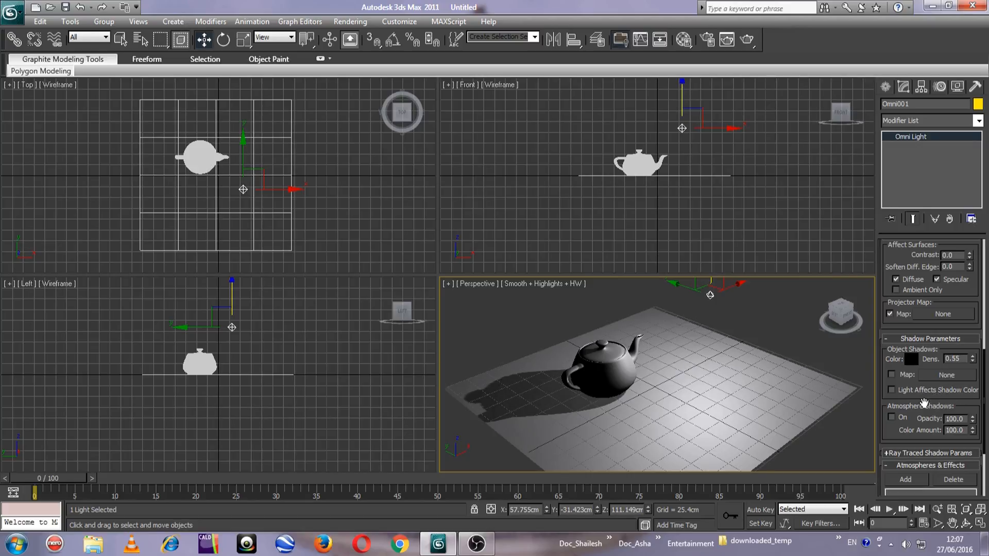
pyautogui.click(901, 393)
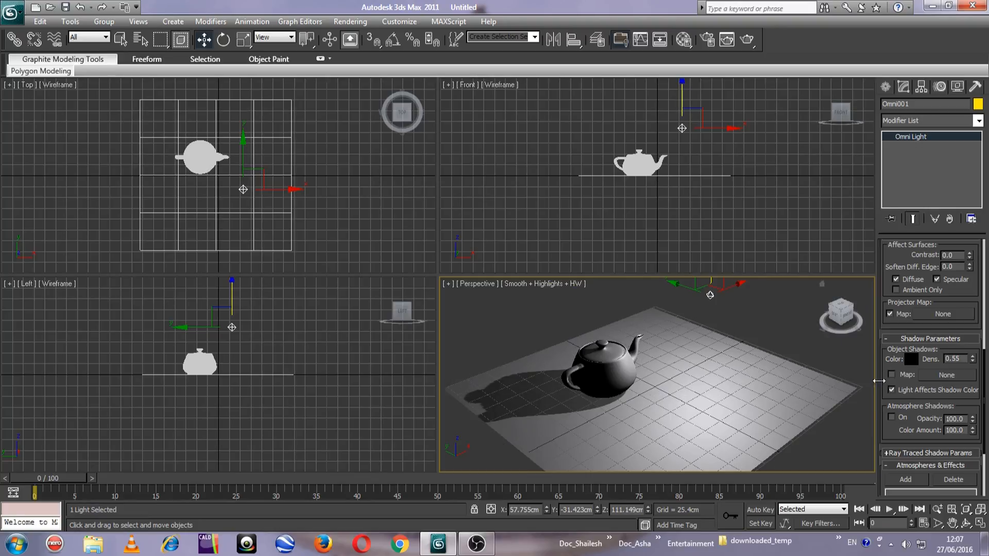
pyautogui.click(892, 390)
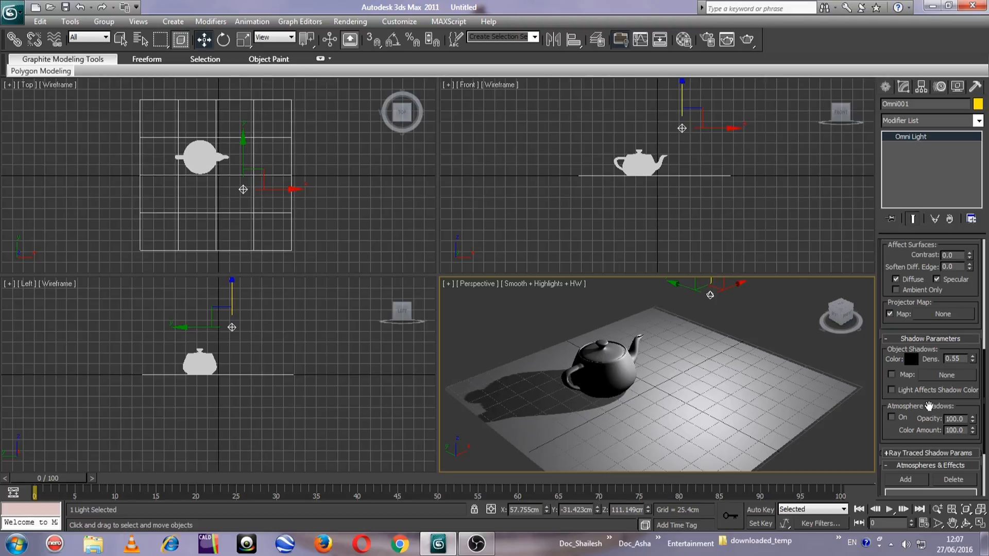
# Step: Show the ray traced shadow parameters and turn off automatic energy and photon calculation under mental ray indirect illumination
pyautogui.moveTo(938, 420); pyautogui.dragTo(940, 305)
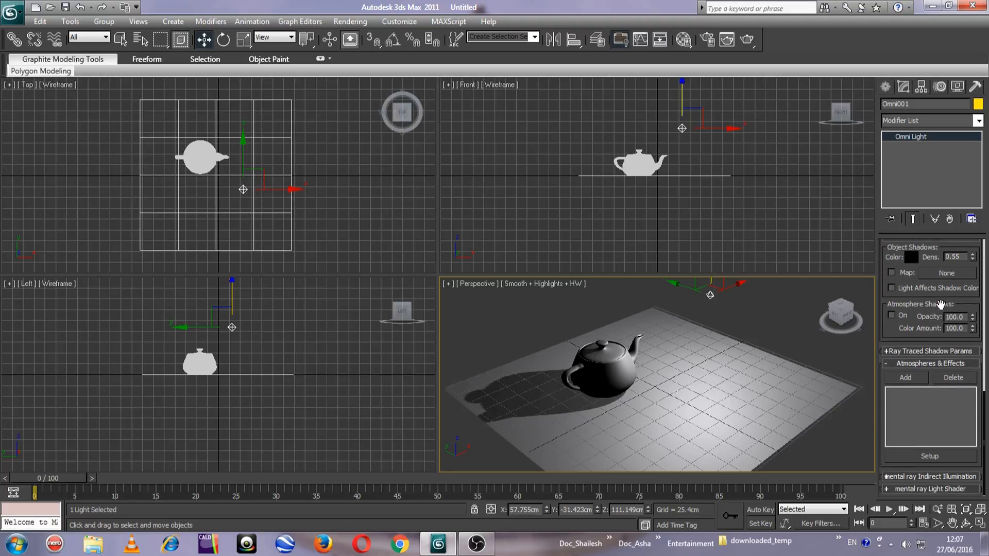
pyautogui.click(964, 351)
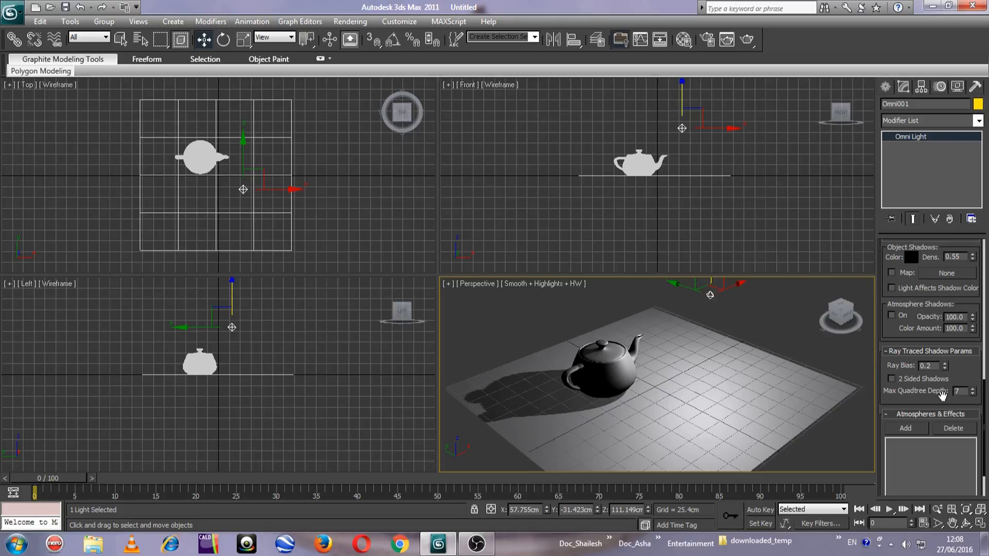
pyautogui.moveTo(922, 401); pyautogui.dragTo(925, 350)
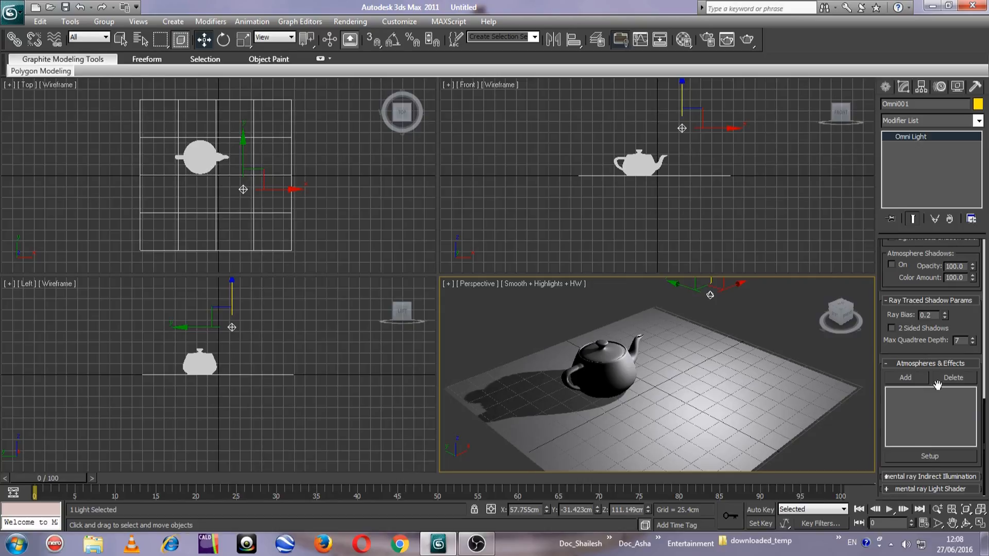
pyautogui.click(918, 479)
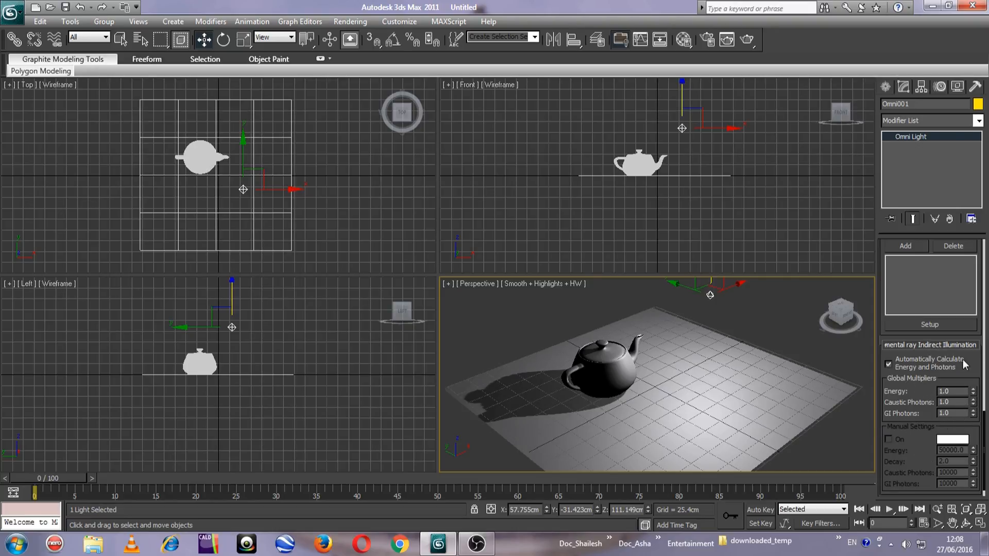
pyautogui.click(891, 362)
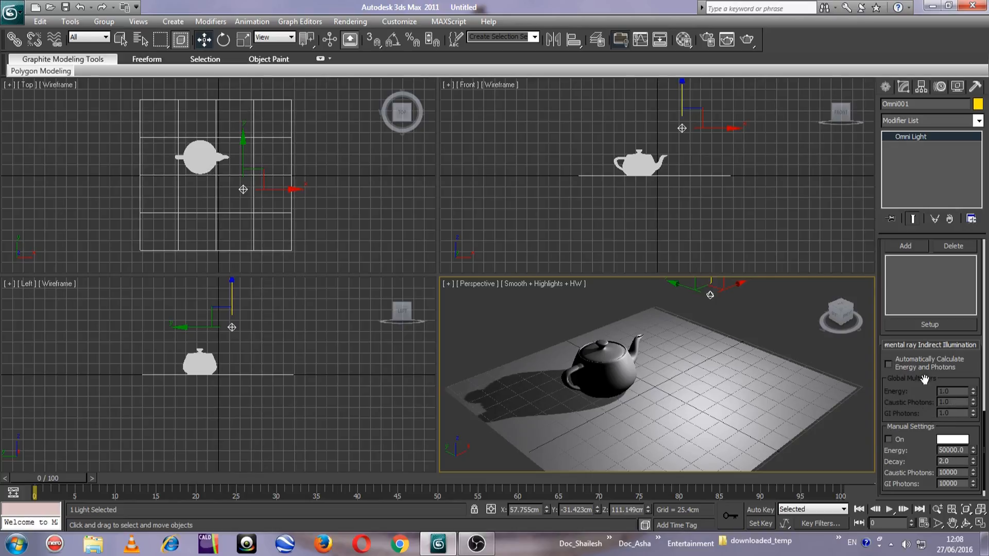
# Step: Toggle automatic energy and photon calculation under mental ray indirect illumination, leaving it turned on
pyautogui.click(886, 364)
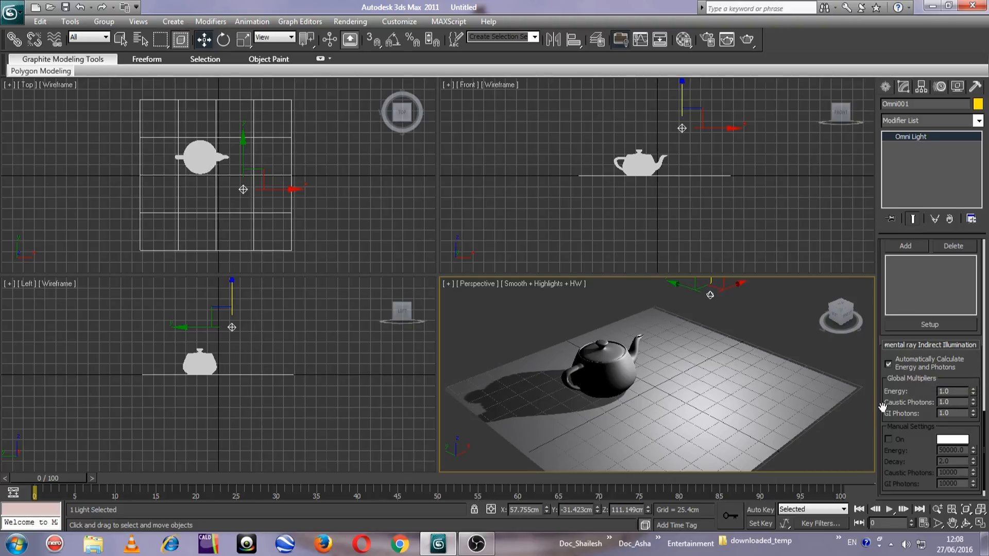
pyautogui.click(892, 360)
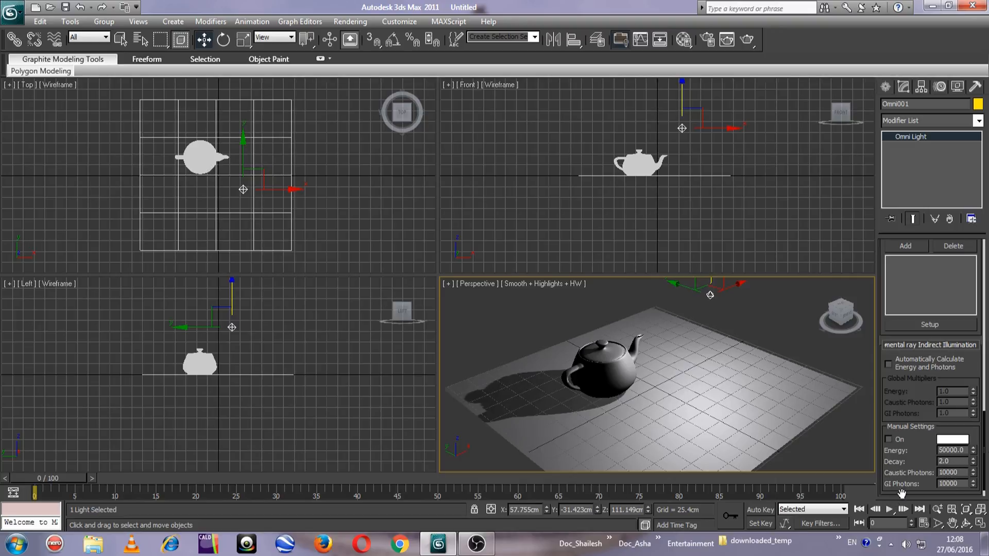
pyautogui.click(887, 363)
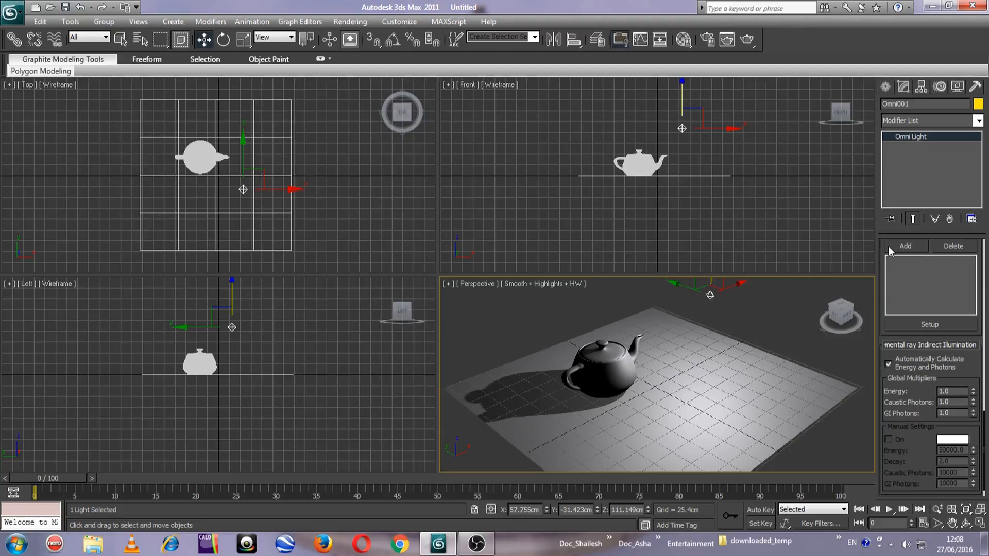
# Step: Delete the Omni light from the teapot-and-plane scene
pyautogui.moveTo(970, 359); pyautogui.dragTo(963, 436)
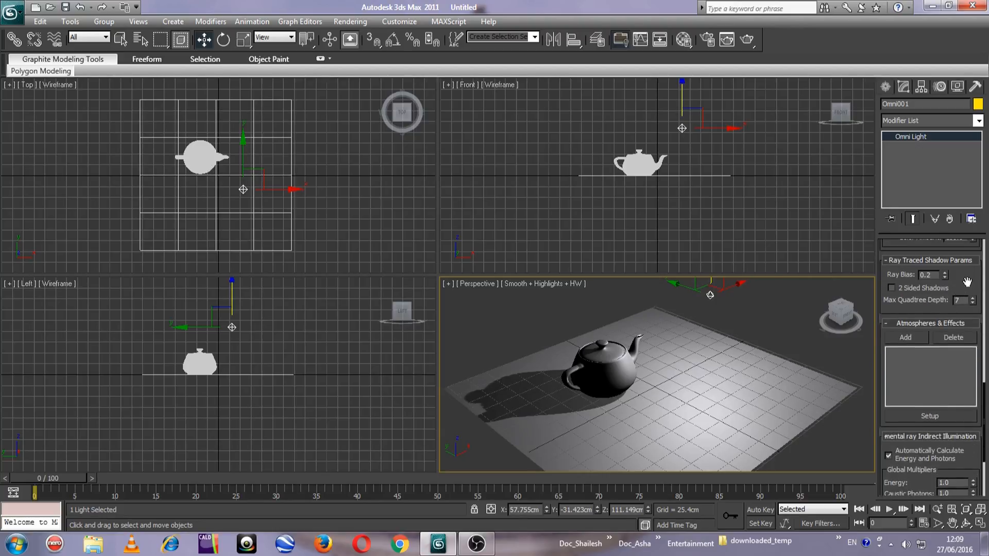
pyautogui.moveTo(967, 282); pyautogui.dragTo(961, 443)
pyautogui.moveTo(967, 275); pyautogui.dragTo(969, 354)
pyautogui.moveTo(911, 296); pyautogui.dragTo(910, 370)
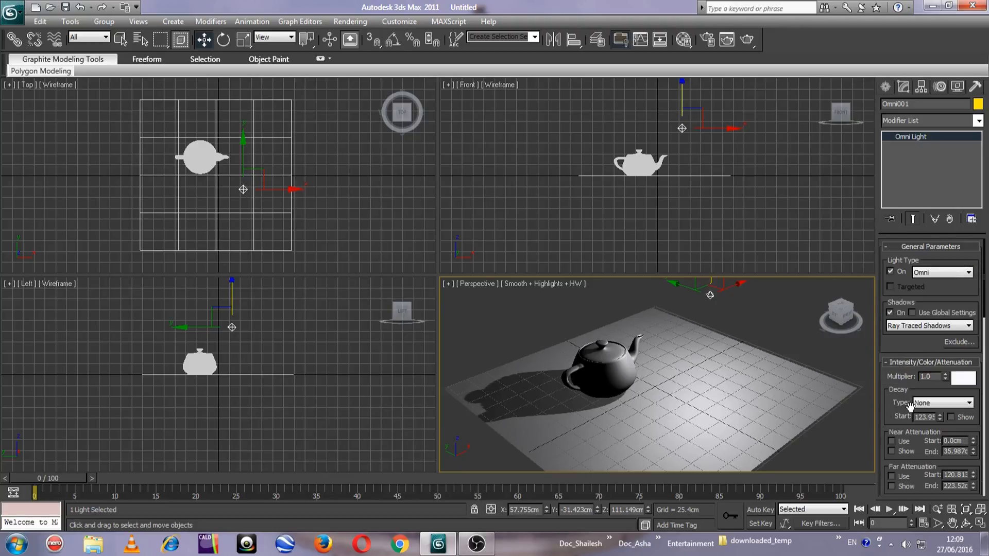
pyautogui.press('Delete')
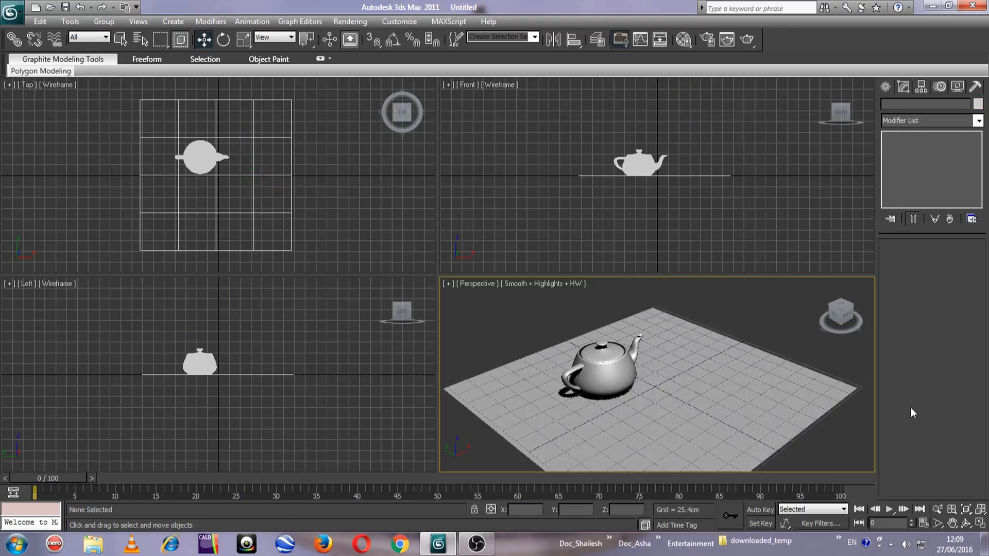
# Step: Create a photometric Free Light on the plane beside the teapot, accepting the recommended Logarithmic Exposure Control
pyautogui.click(885, 86)
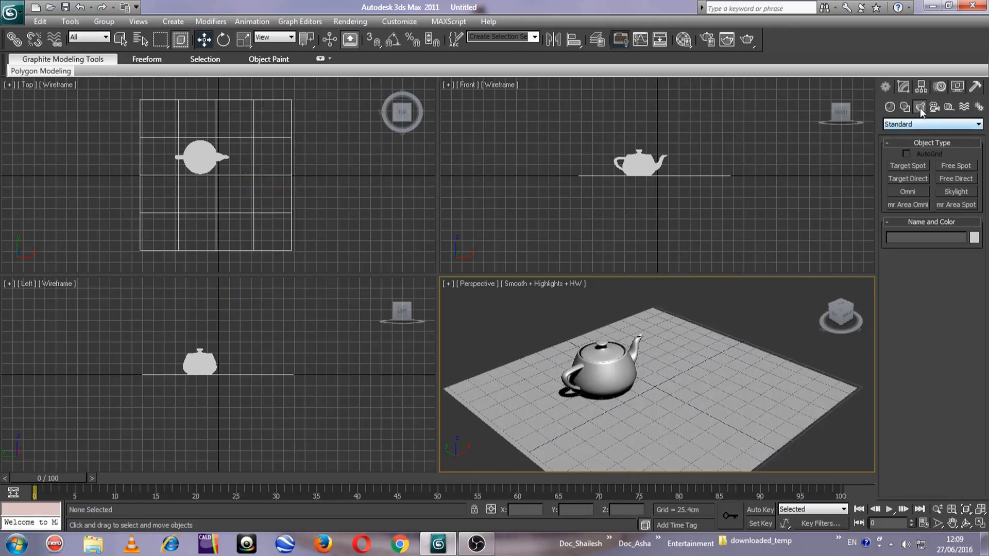
pyautogui.click(922, 125)
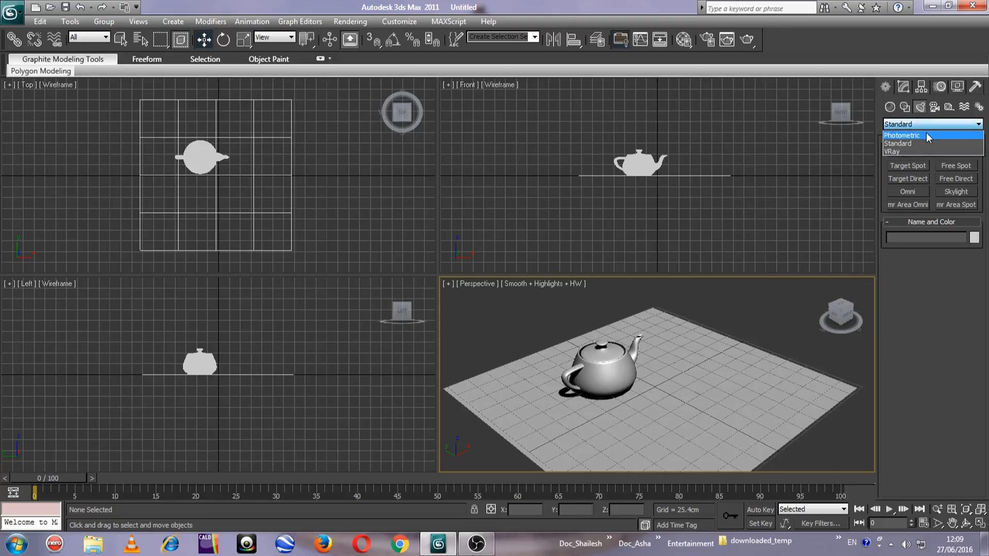
pyautogui.click(926, 132)
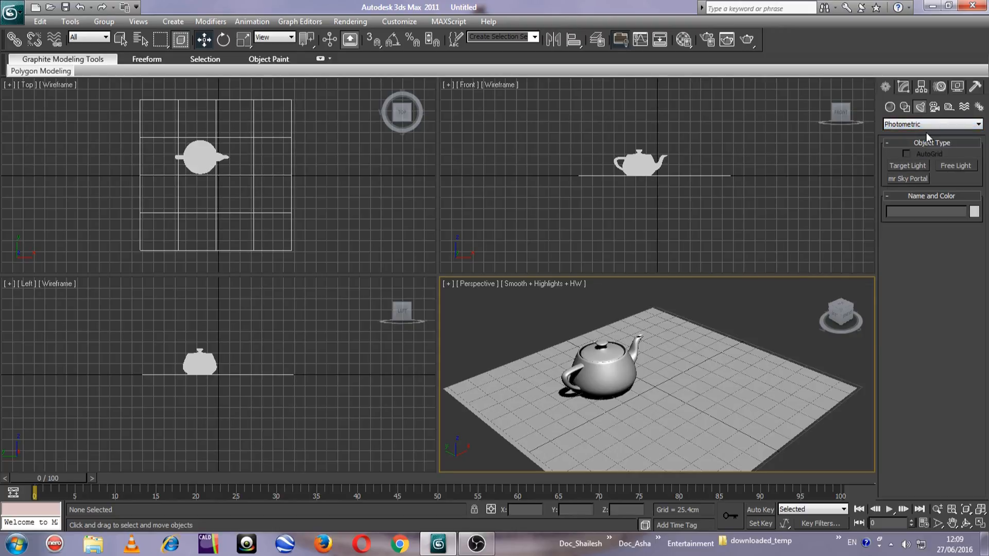
pyautogui.click(950, 168)
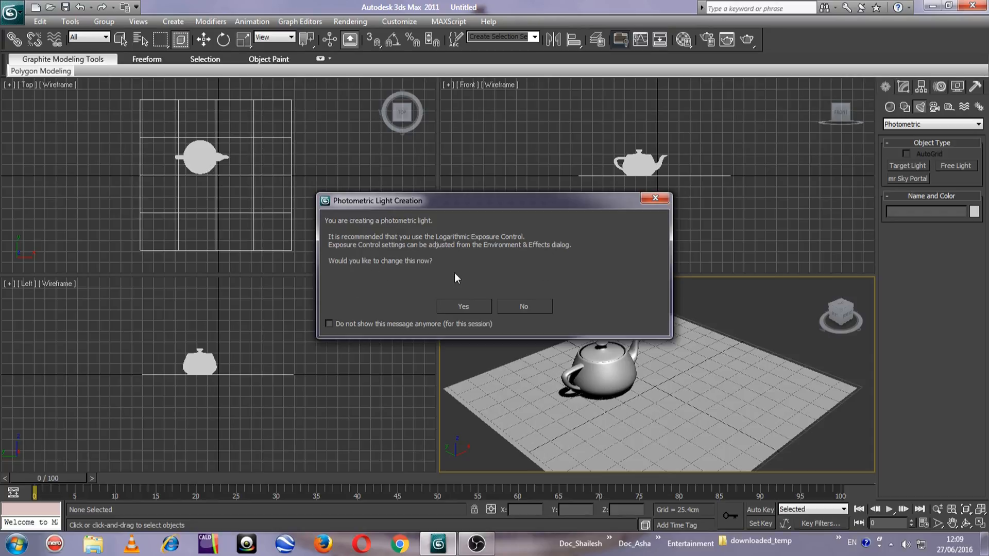
pyautogui.click(470, 307)
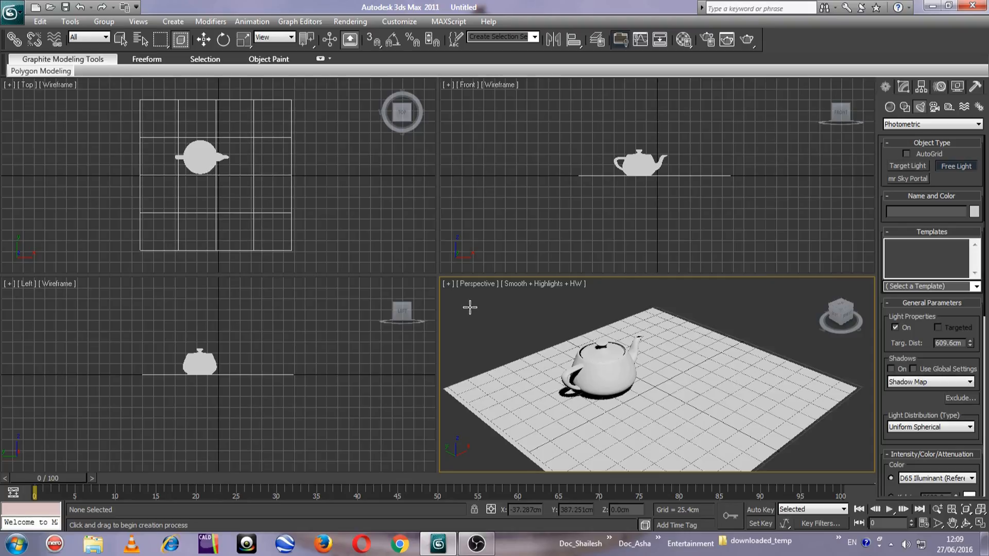
pyautogui.click(685, 367)
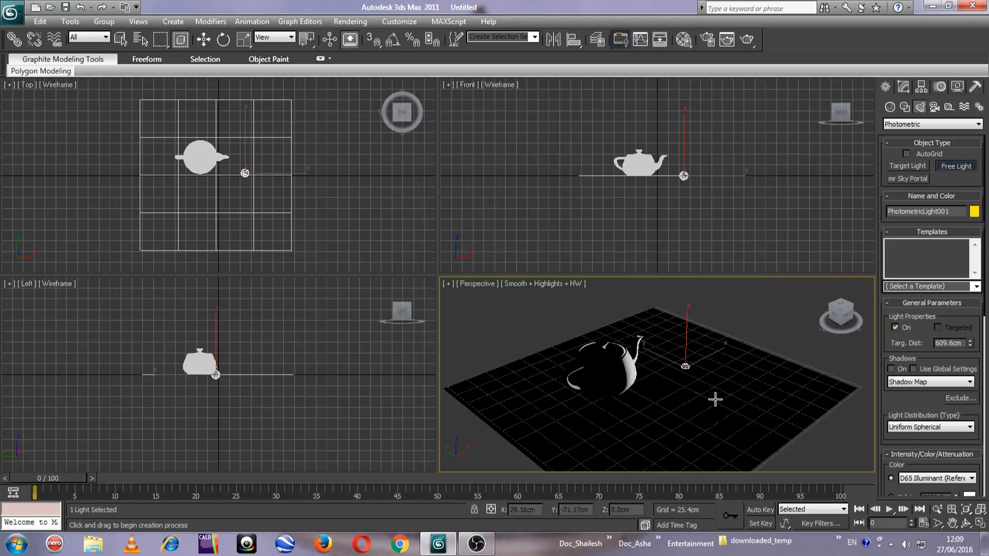
# Step: Raise the free light straight up to about 117 cm above the plane
pyautogui.moveTo(739, 395)
pyautogui.mouseDown(button='middle')
pyautogui.moveTo(726, 391)
pyautogui.moveTo(726, 404)
pyautogui.mouseUp(button='middle')
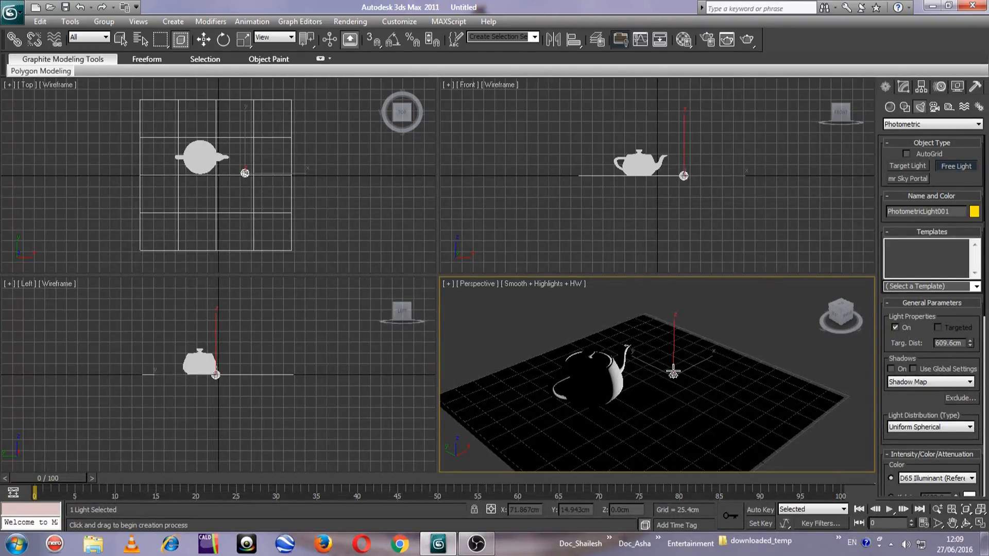
pyautogui.press('w')
pyautogui.moveTo(675, 340); pyautogui.dragTo(702, 256)
# Step: Turn on the free light's shadows and set the shadow type to Ray Traced Shadows after trying Adv. Ray Traced
pyautogui.click(900, 86)
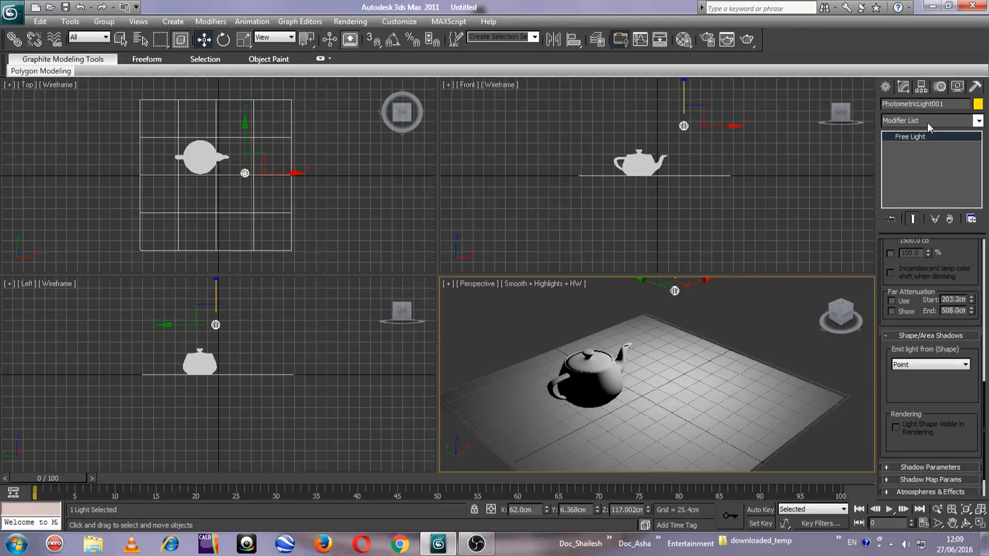
pyautogui.scroll(5, 951, 263)
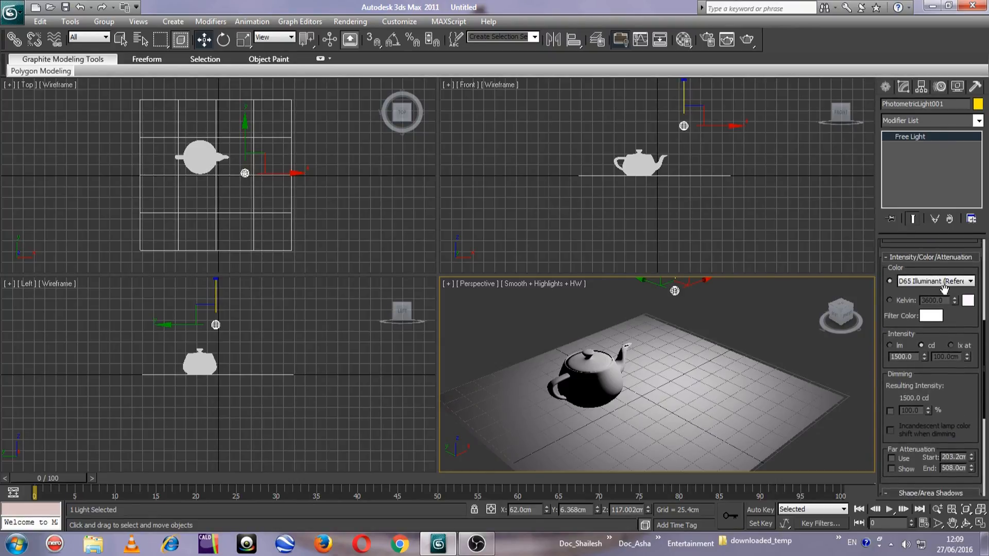
pyautogui.moveTo(947, 266); pyautogui.dragTo(948, 434)
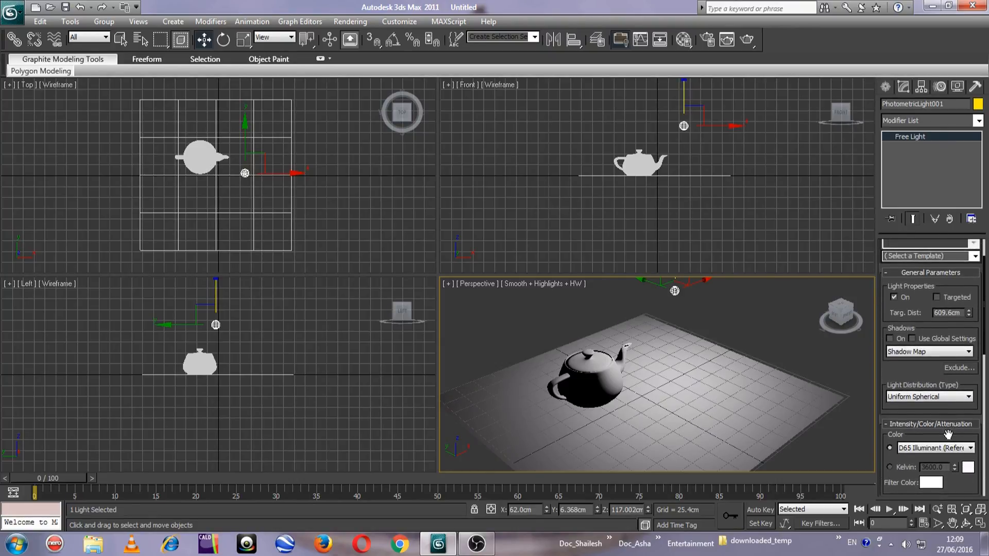
pyautogui.click(898, 339)
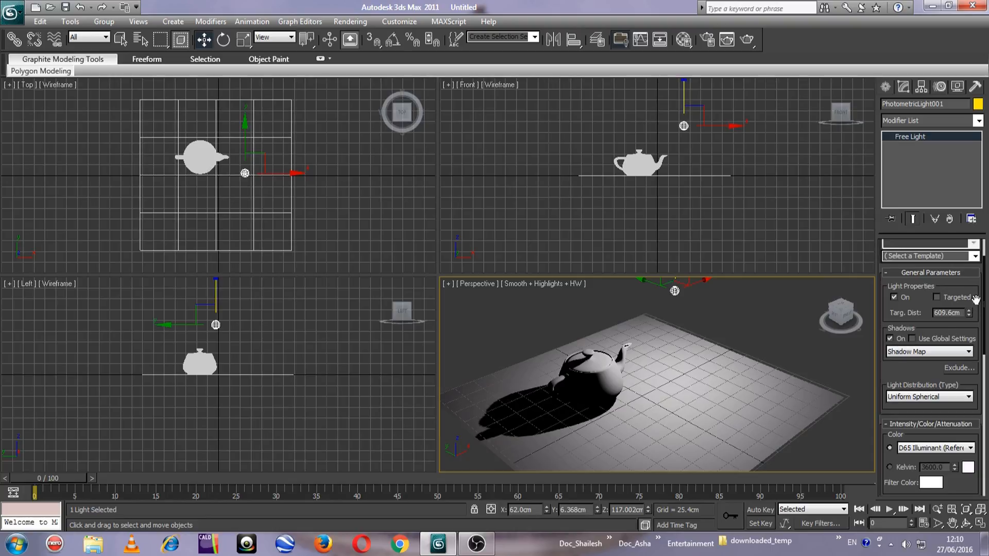
pyautogui.scroll(-2, 926, 317)
pyautogui.click(925, 315)
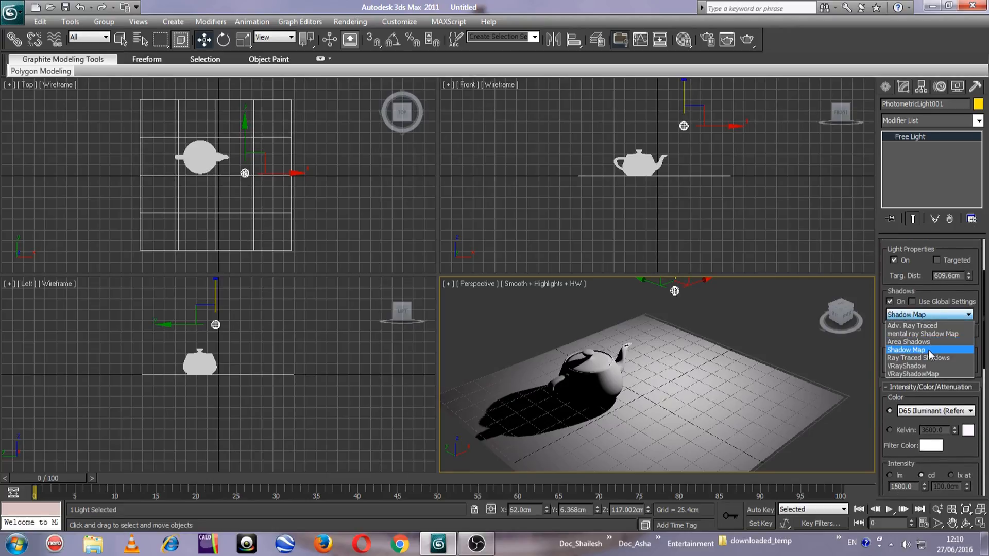
pyautogui.click(932, 326)
pyautogui.click(935, 316)
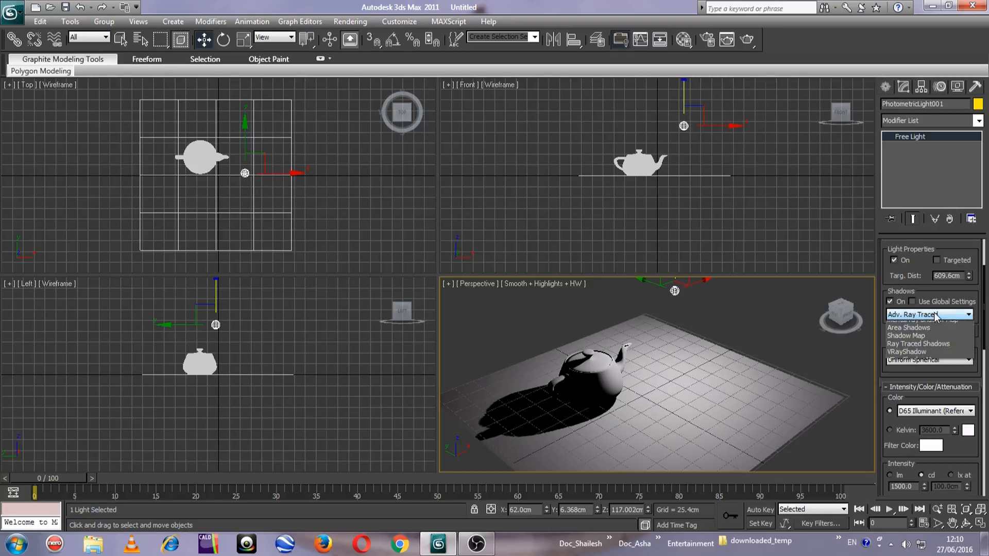
pyautogui.click(927, 358)
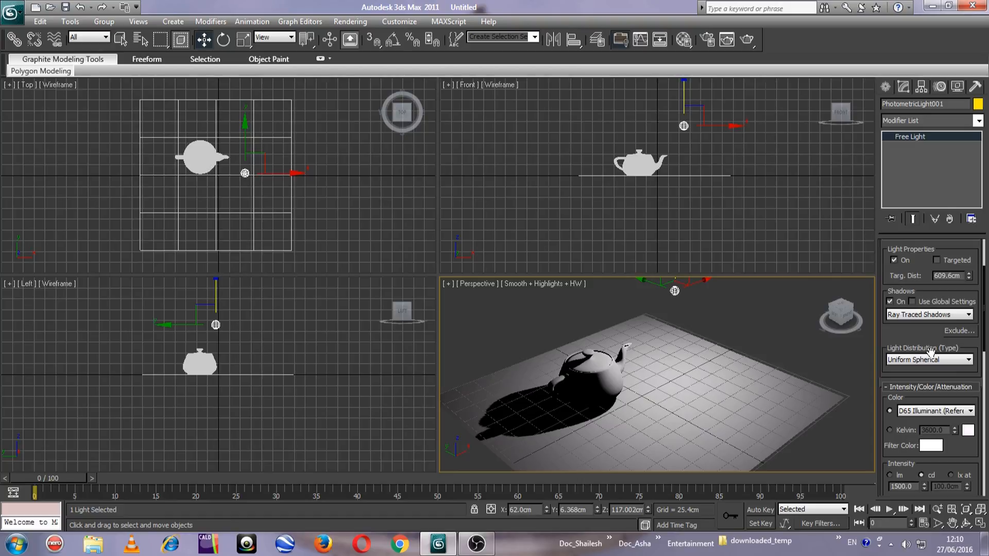
# Step: Try the Spotlight and Uniform Diffuse light distributions on the free light and restore Uniform Spherical
pyautogui.click(930, 359)
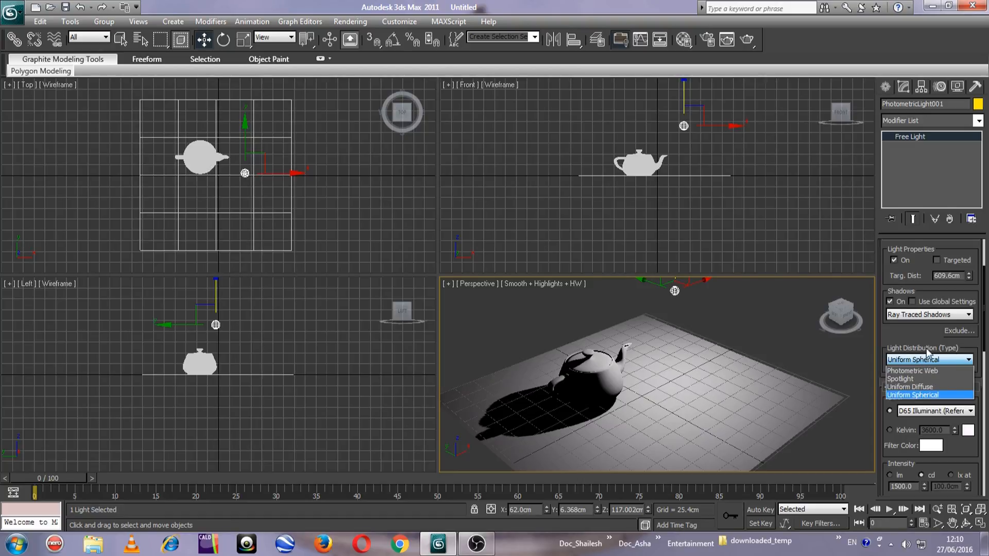
pyautogui.click(926, 376)
pyautogui.click(935, 357)
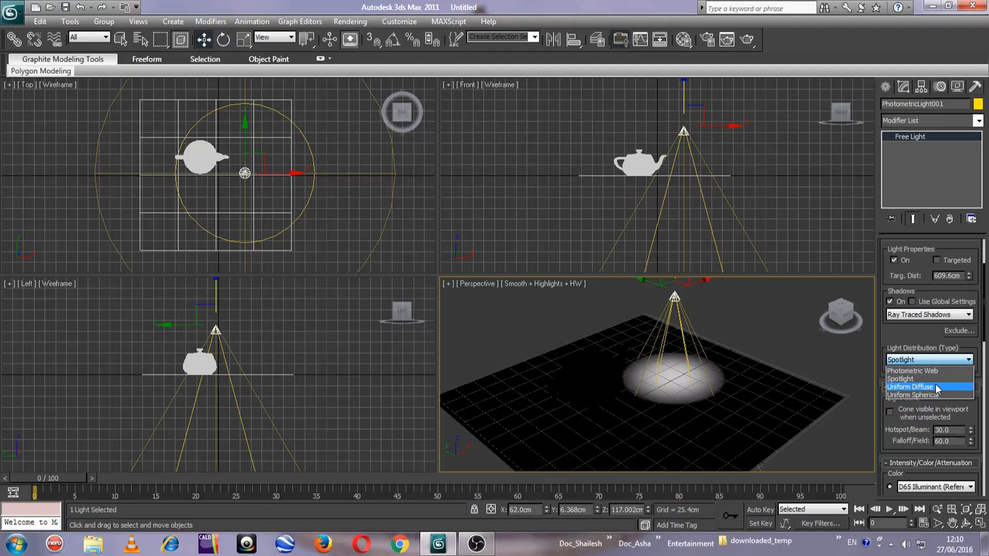
pyautogui.click(935, 386)
pyautogui.click(930, 359)
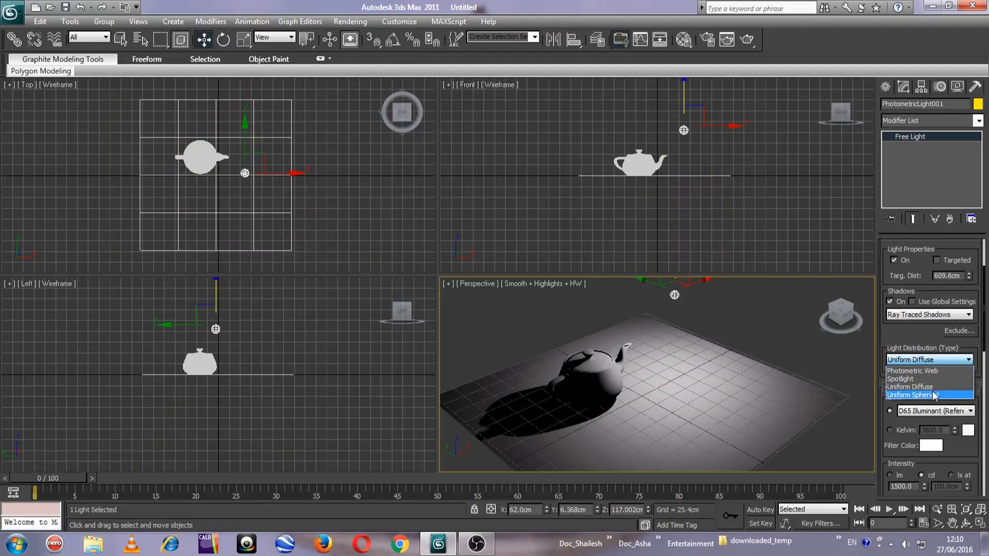
pyautogui.click(933, 395)
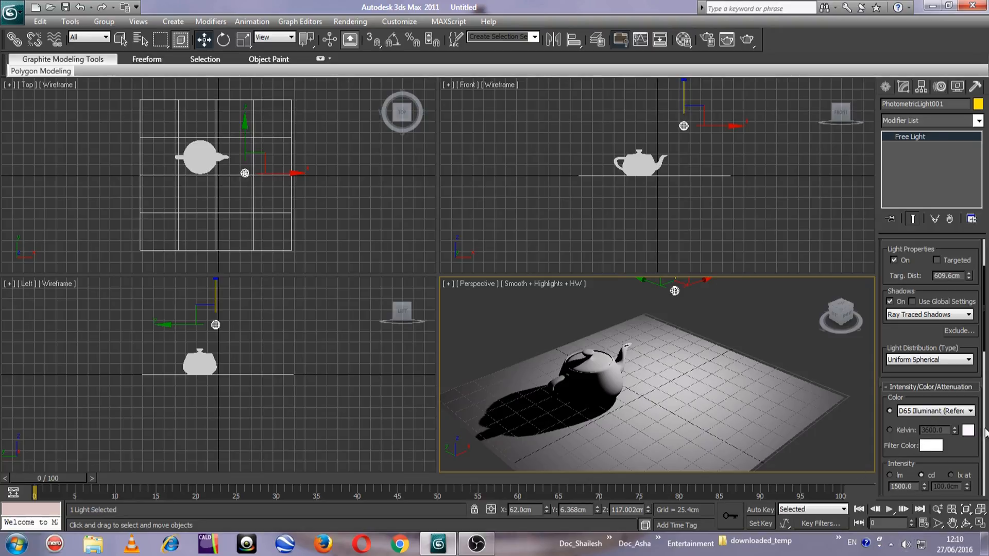
# Step: Try the Fluorescent (Daylight) and Fluorescent (White) color presets on the free light and restore D65 Illuminant
pyautogui.click(929, 411)
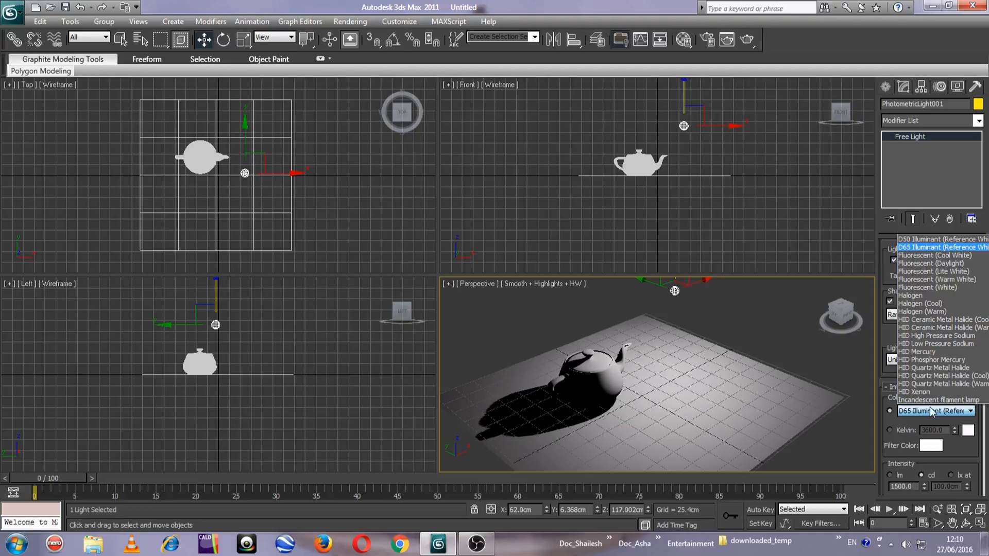
pyautogui.click(925, 263)
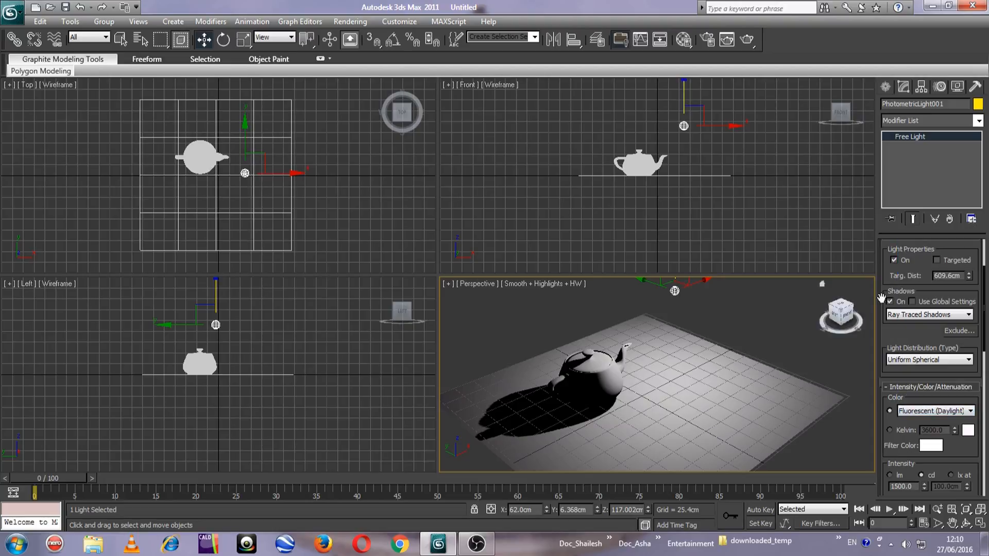
pyautogui.click(936, 411)
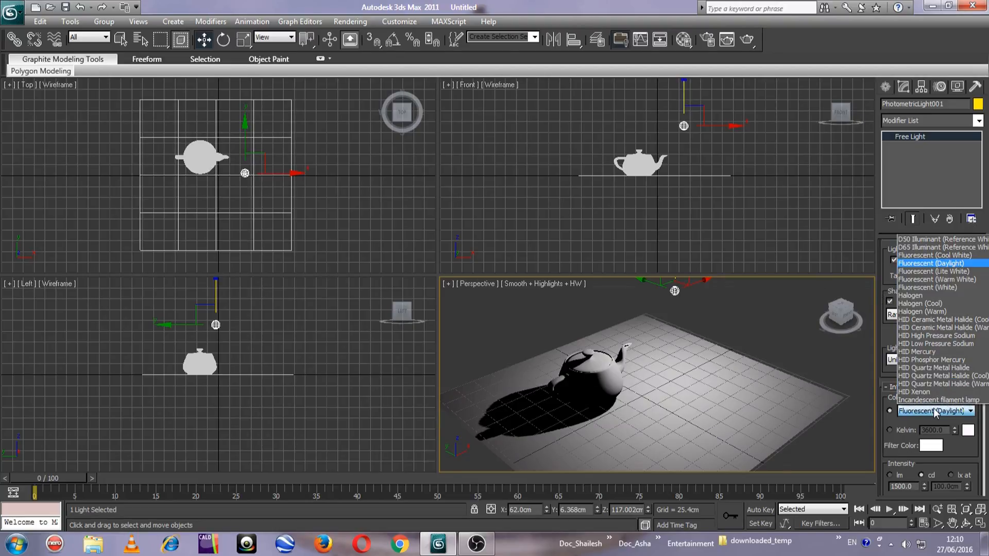
pyautogui.click(933, 287)
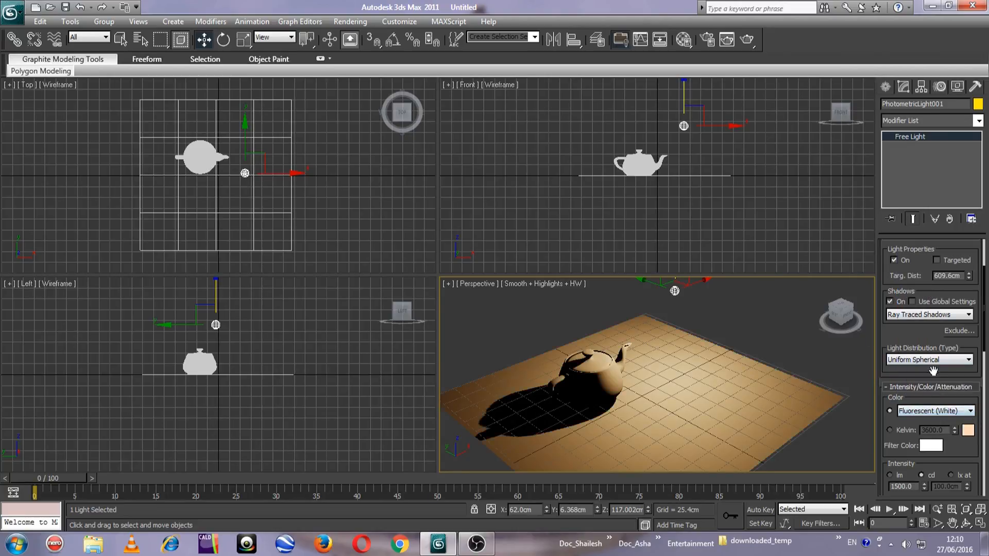
pyautogui.click(922, 410)
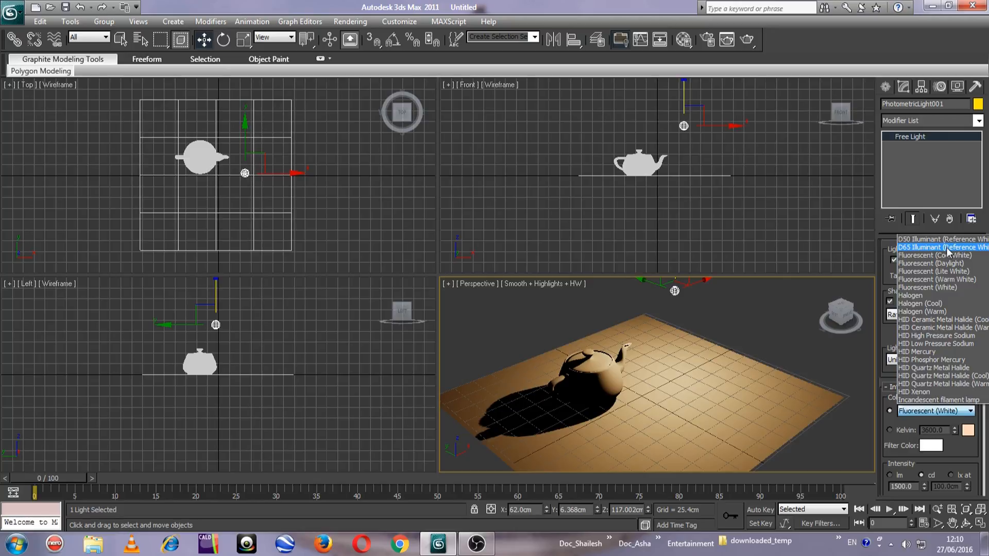
pyautogui.click(947, 247)
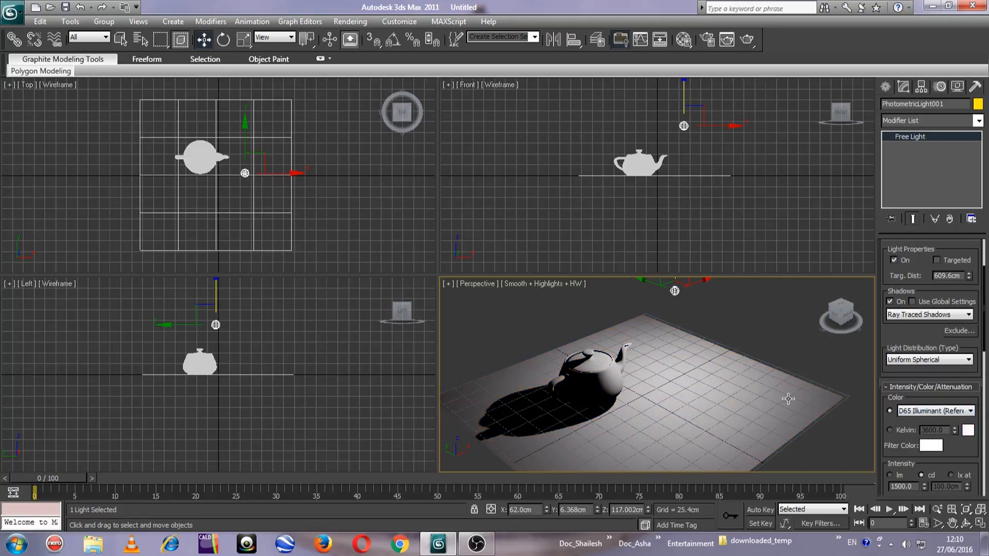
# Step: Try Kelvin color temperatures of 1000 and 20000 on the free light and return to the D65 Illuminant preset
pyautogui.click(895, 430)
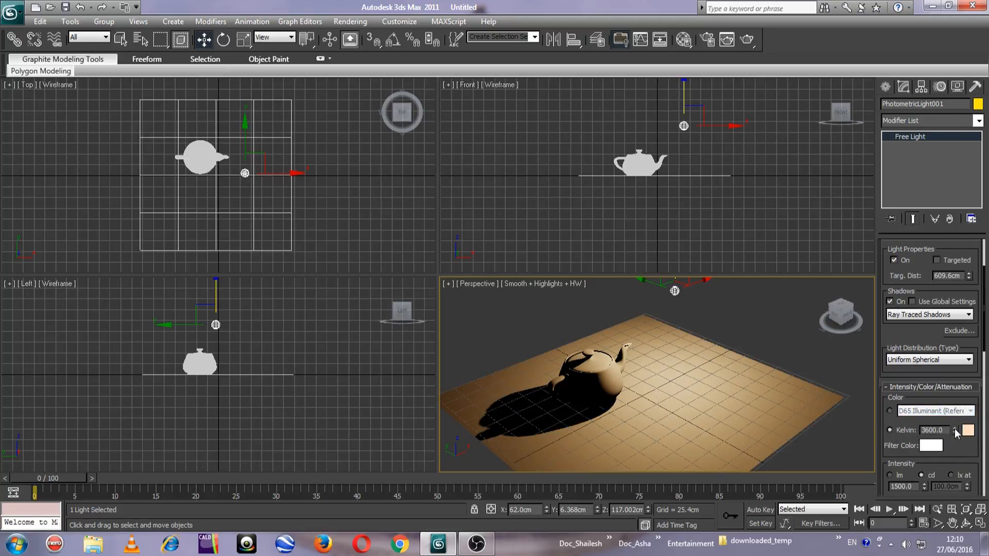
pyautogui.rightClick(954, 429)
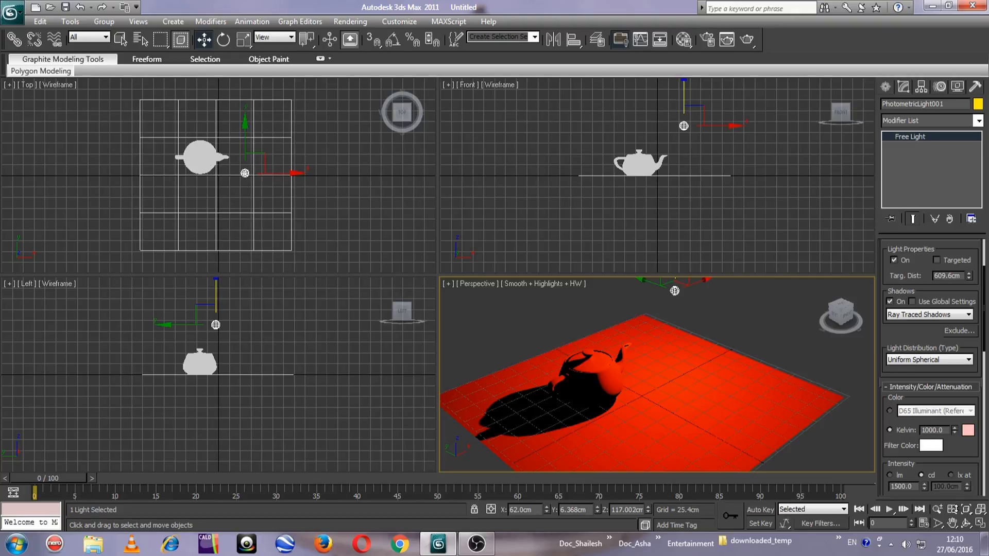
pyautogui.moveTo(955, 508); pyautogui.dragTo(987, 92)
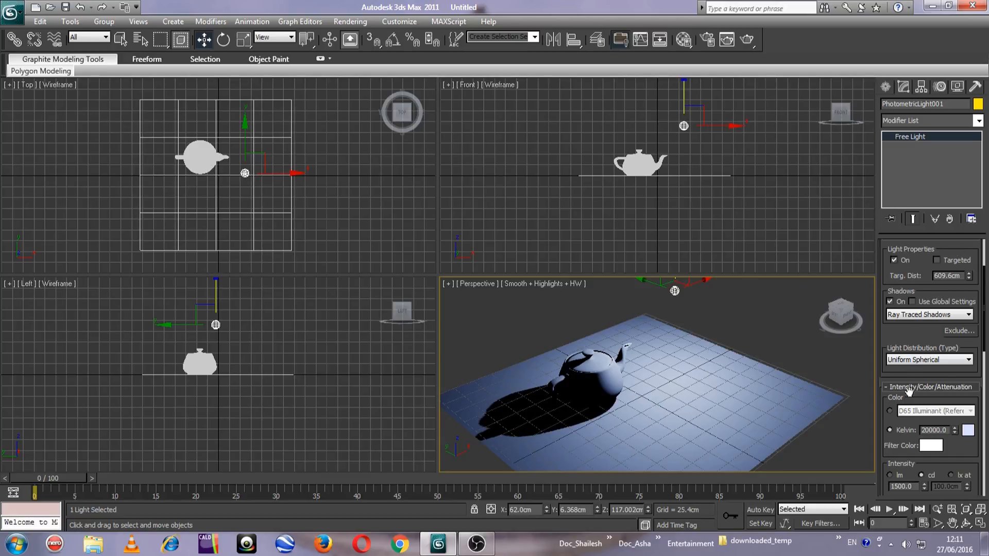
pyautogui.click(889, 411)
# Step: Cycle the free light's intensity unit through lx and cd, and leave it set to lm
pyautogui.scroll(-3, 958, 322)
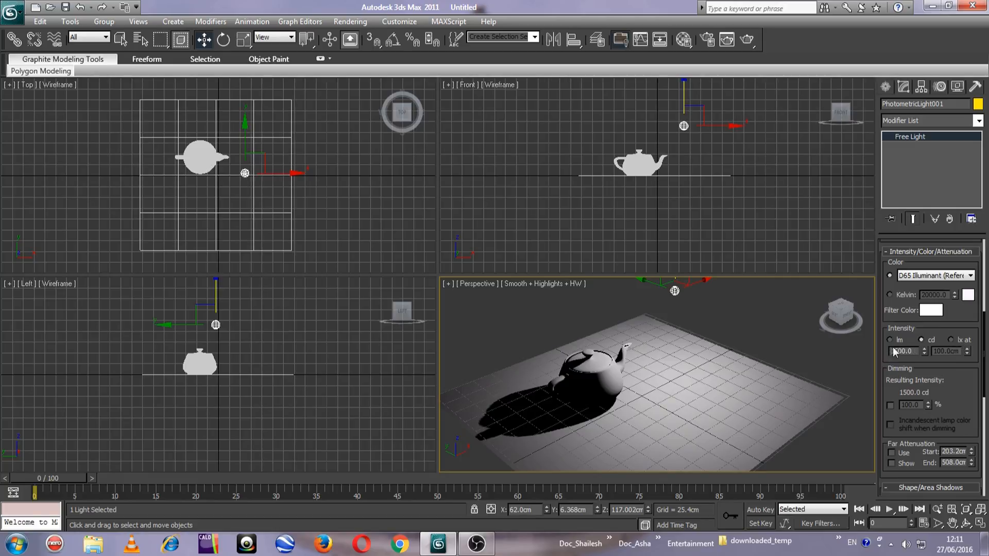
pyautogui.click(957, 339)
pyautogui.click(931, 340)
pyautogui.click(901, 339)
pyautogui.scroll(-2, 908, 335)
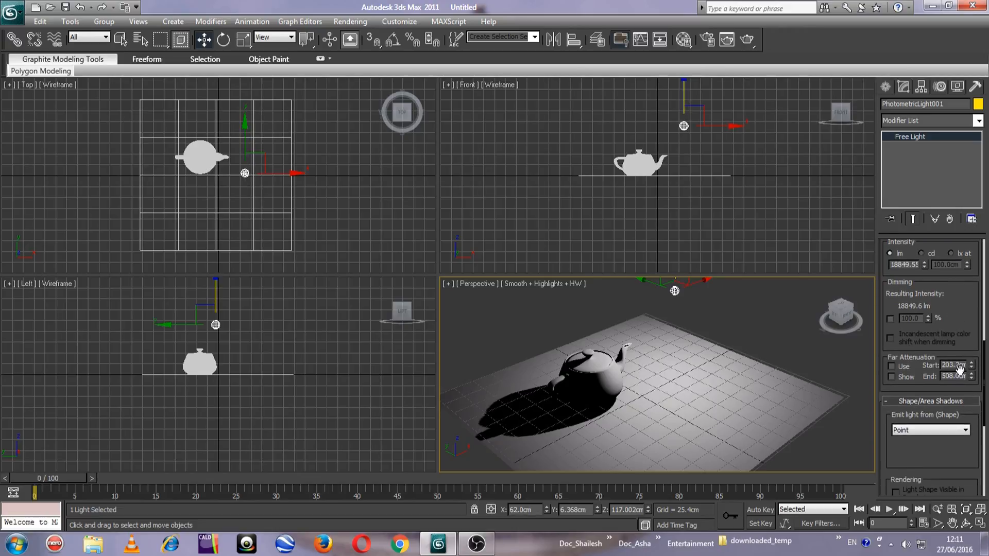
# Step: Try far attenuation on the free light from about 87 cm to about 279 cm, and switch its use off again
pyautogui.moveTo(971, 366); pyautogui.dragTo(974, 403)
pyautogui.click(891, 366)
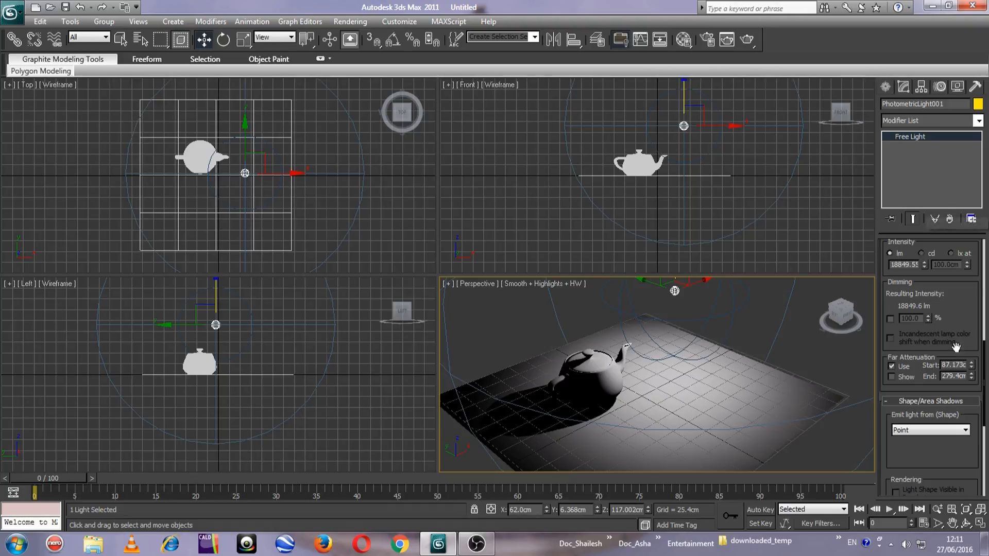
pyautogui.moveTo(937, 454); pyautogui.dragTo(935, 409)
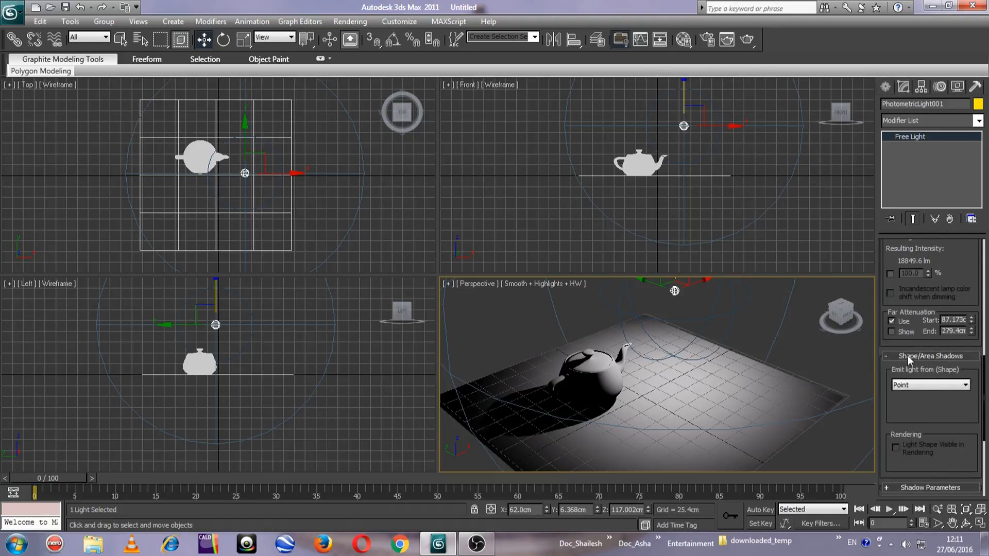
pyautogui.click(902, 323)
pyautogui.scroll(-2, 902, 325)
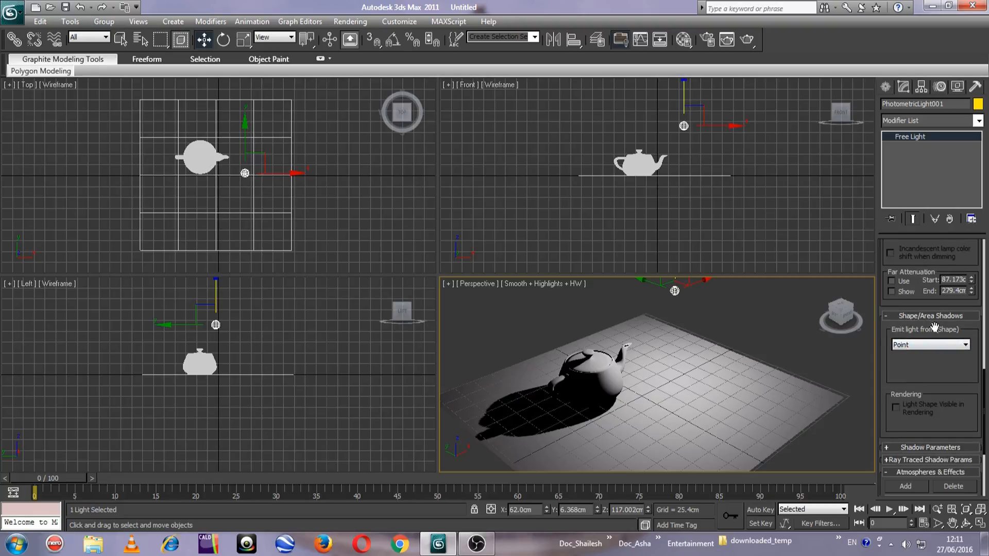
# Step: Try emitting the free light from a Line shape lengthened to about 238 cm, and from a Disc shape
pyautogui.click(947, 346)
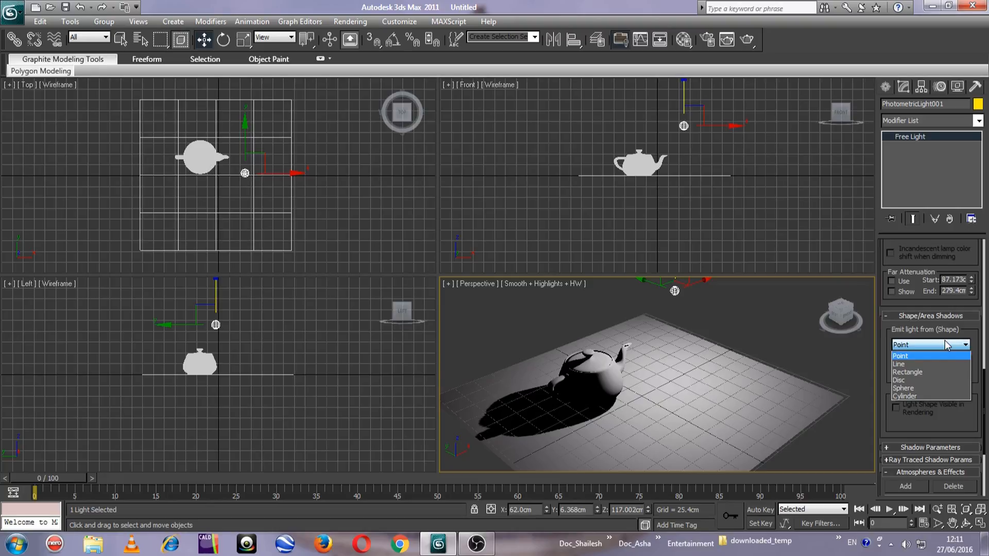
pyautogui.click(931, 363)
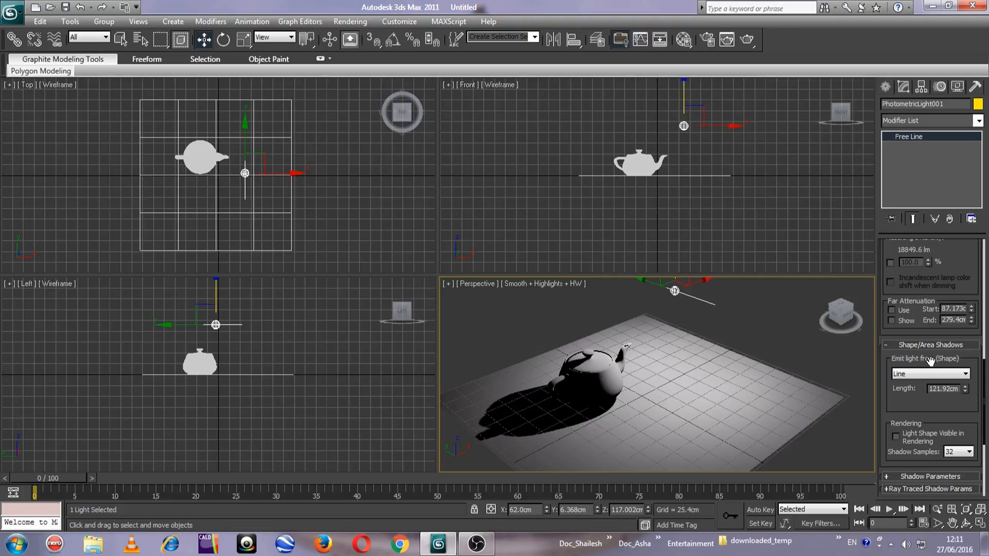
pyautogui.moveTo(965, 386); pyautogui.dragTo(958, 359)
pyautogui.click(930, 373)
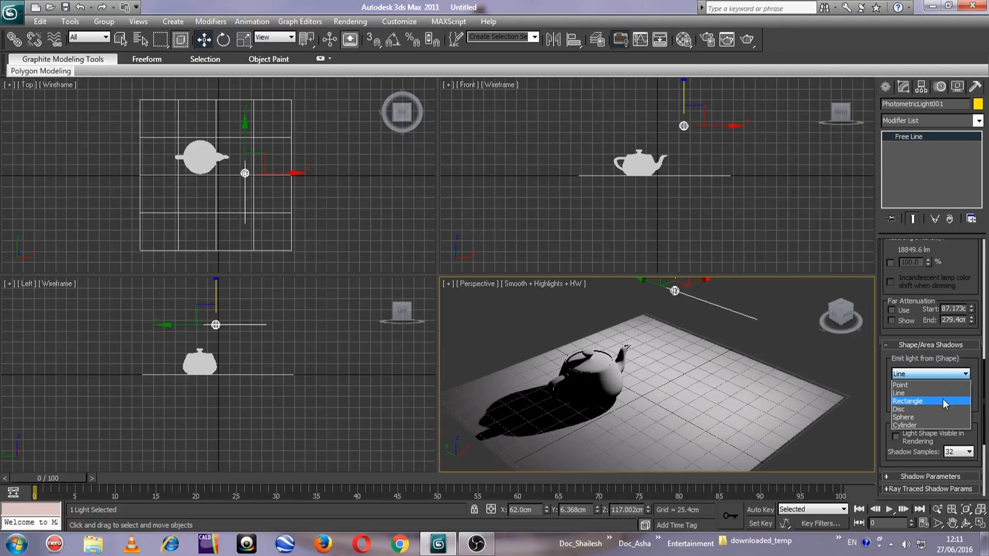
pyautogui.click(940, 410)
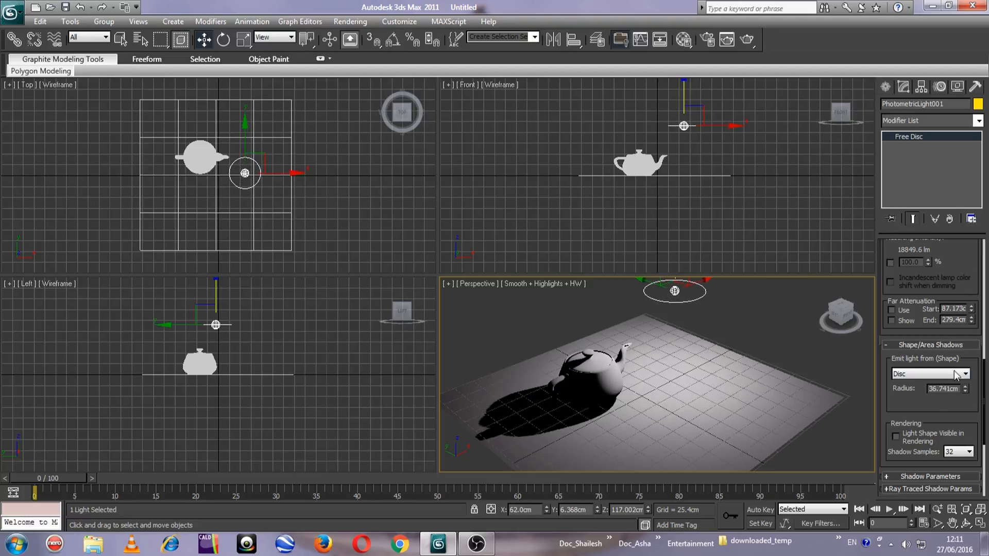
# Step: Try the Sphere and Cylinder emission shapes, sizing the cylinder about 238 cm long with a radius of about 11 cm, and restore Point
pyautogui.click(953, 379)
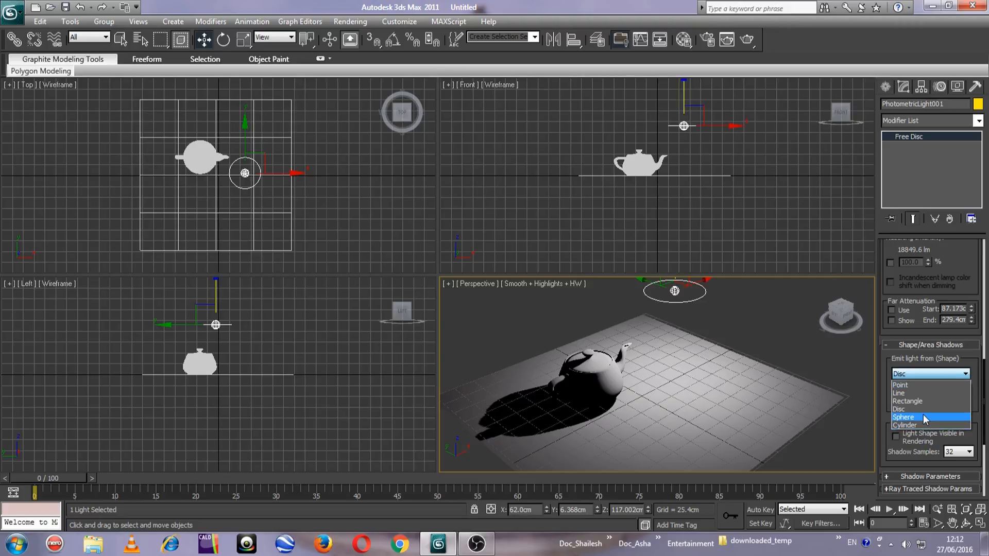
pyautogui.click(923, 415)
pyautogui.click(959, 379)
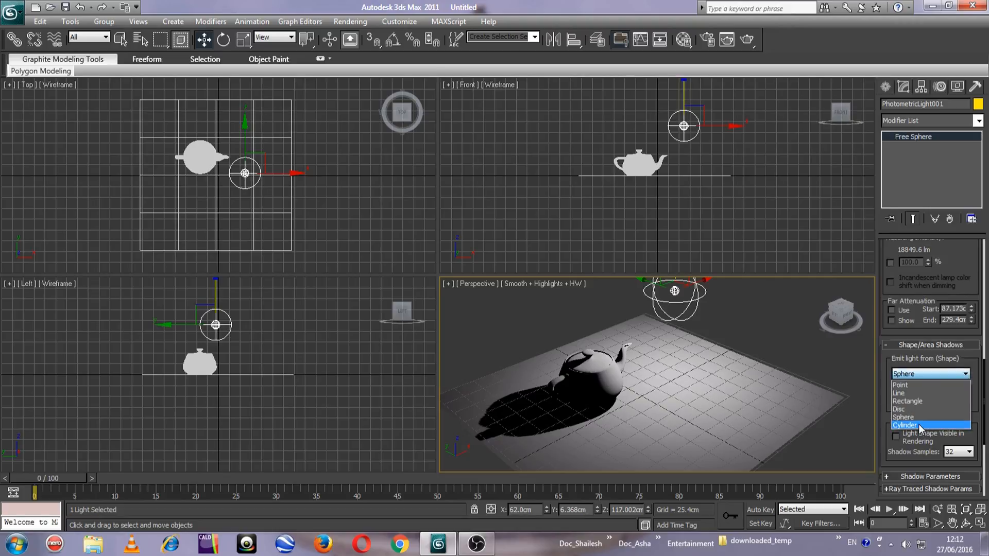
pyautogui.click(919, 424)
pyautogui.moveTo(965, 389); pyautogui.dragTo(966, 449)
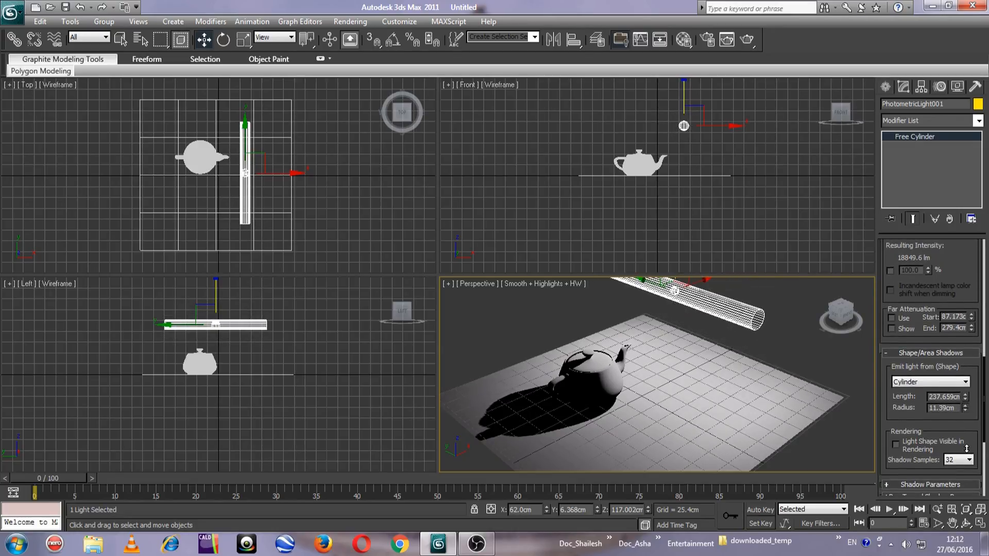
pyautogui.click(964, 382)
pyautogui.click(904, 393)
# Step: Examine the free light's Shadow Parameters, Atmospheres & Effects, Advanced Effects and mental ray Indirect Illumination settings
pyautogui.moveTo(958, 421); pyautogui.dragTo(965, 313)
pyautogui.click(946, 376)
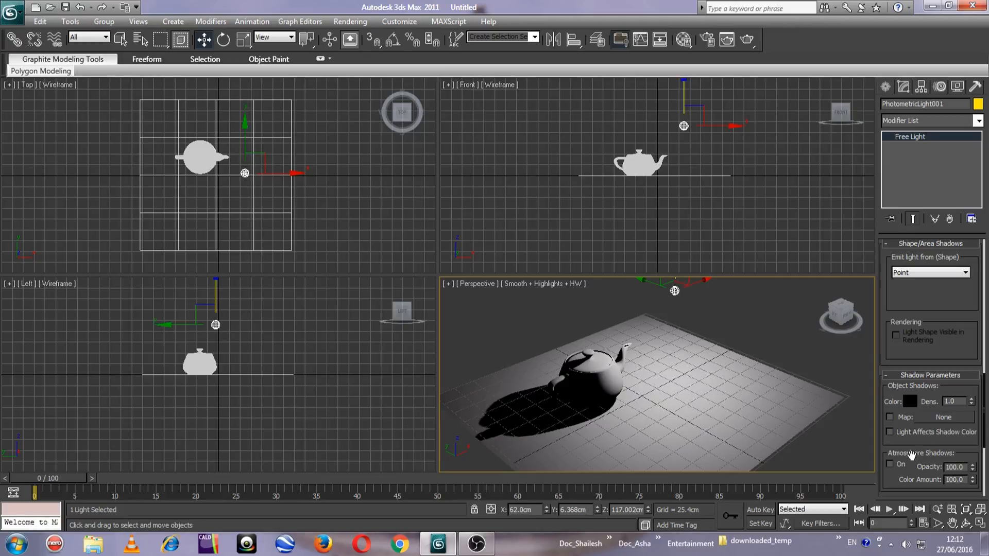
pyautogui.moveTo(924, 452); pyautogui.dragTo(935, 258)
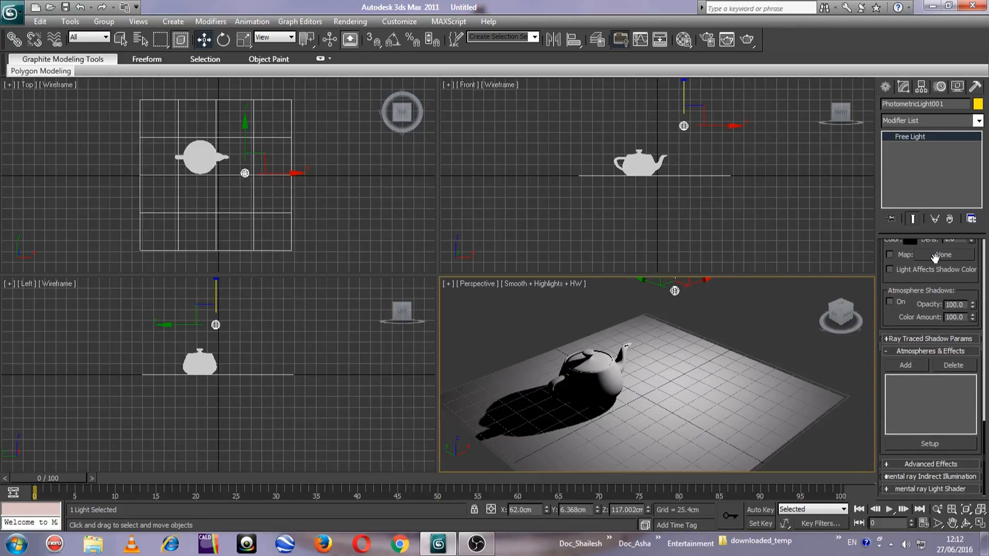
pyautogui.click(941, 463)
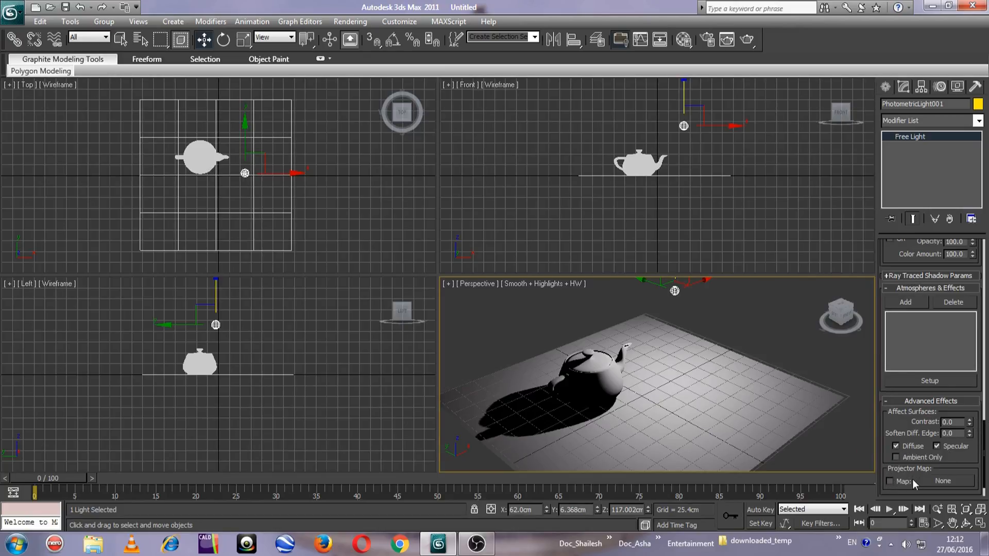
pyautogui.moveTo(911, 480); pyautogui.dragTo(911, 390)
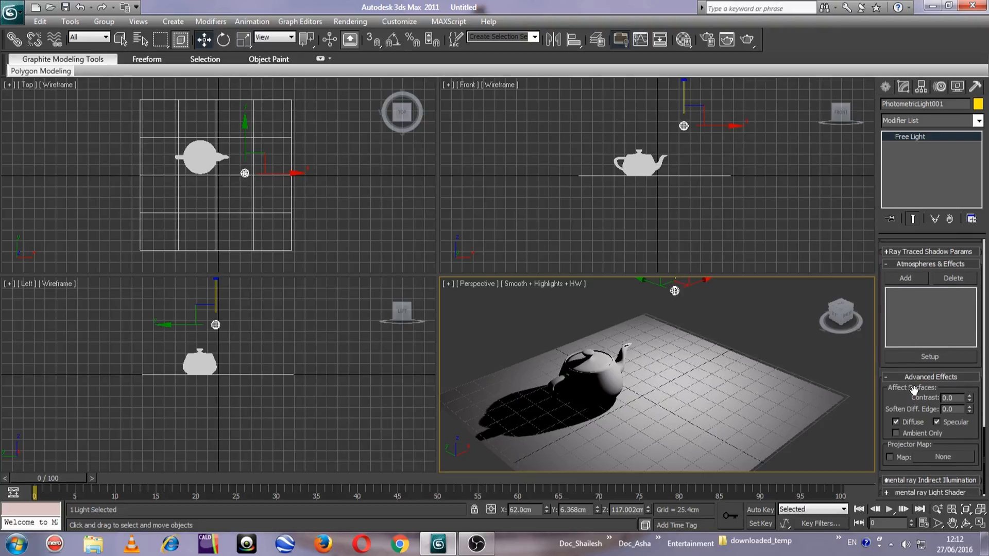
pyautogui.click(931, 480)
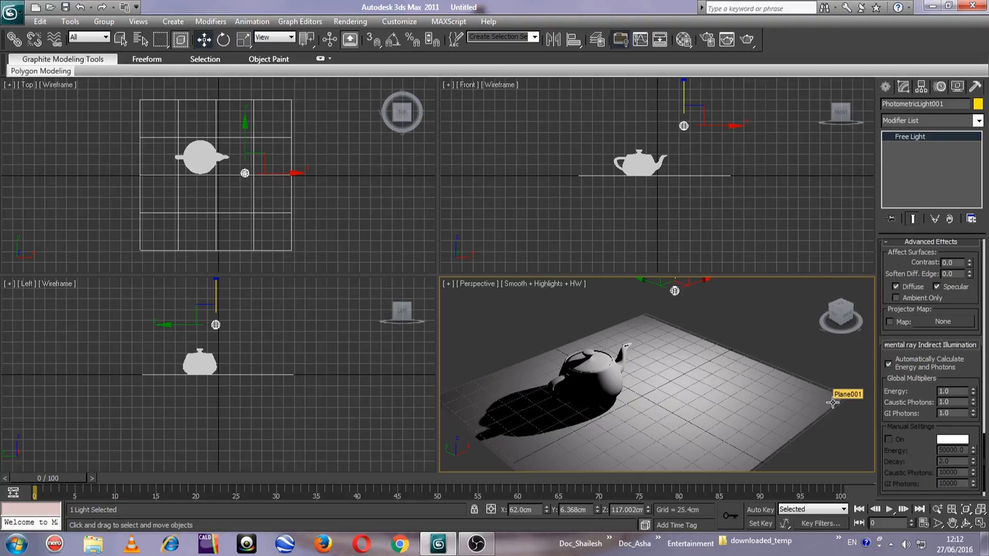